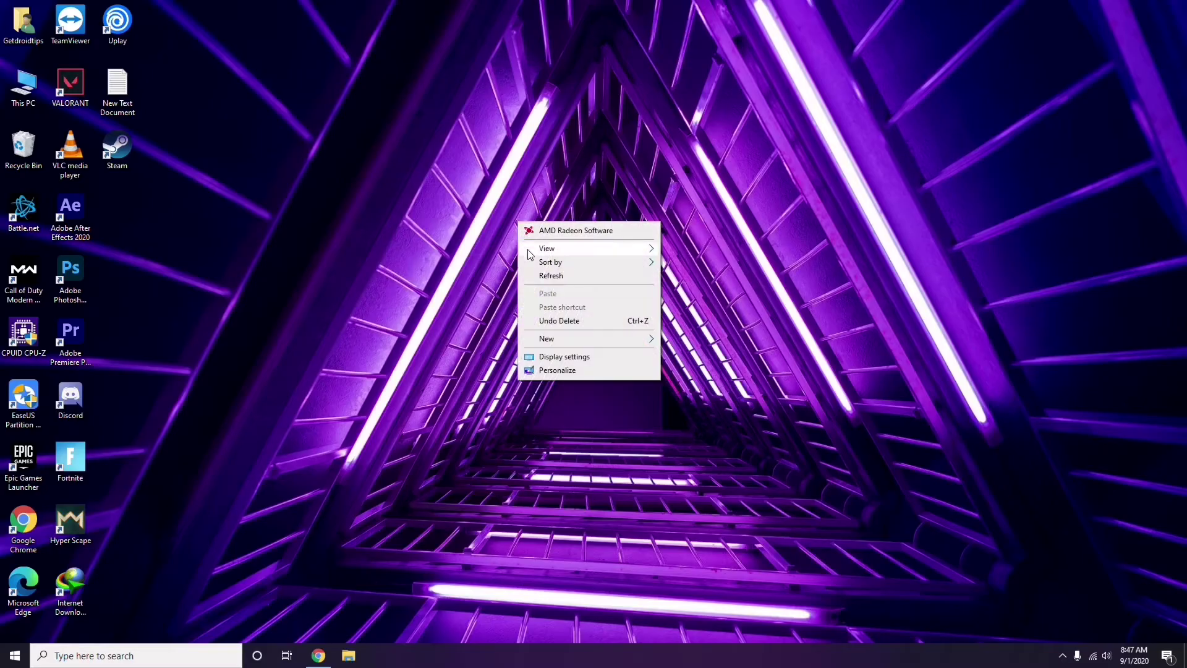
click(549, 279)
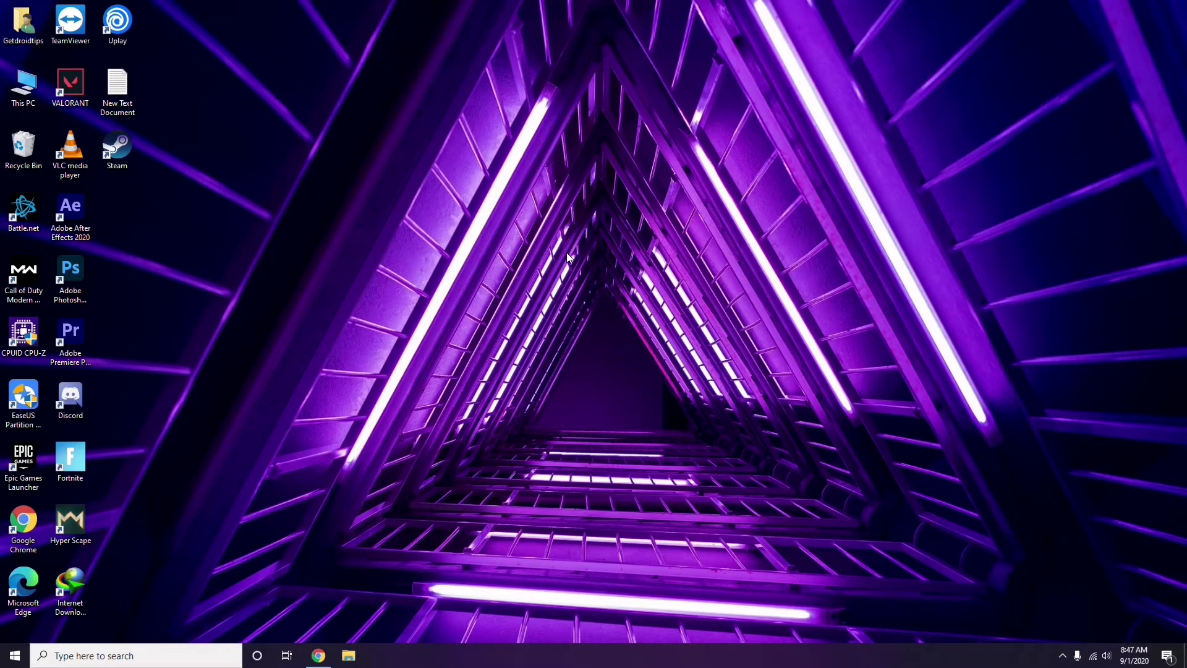
right_click(450, 173)
click(480, 226)
Open Computer Management for This PC, look at the device categories in Device Manager, and close it
right_click(26, 101)
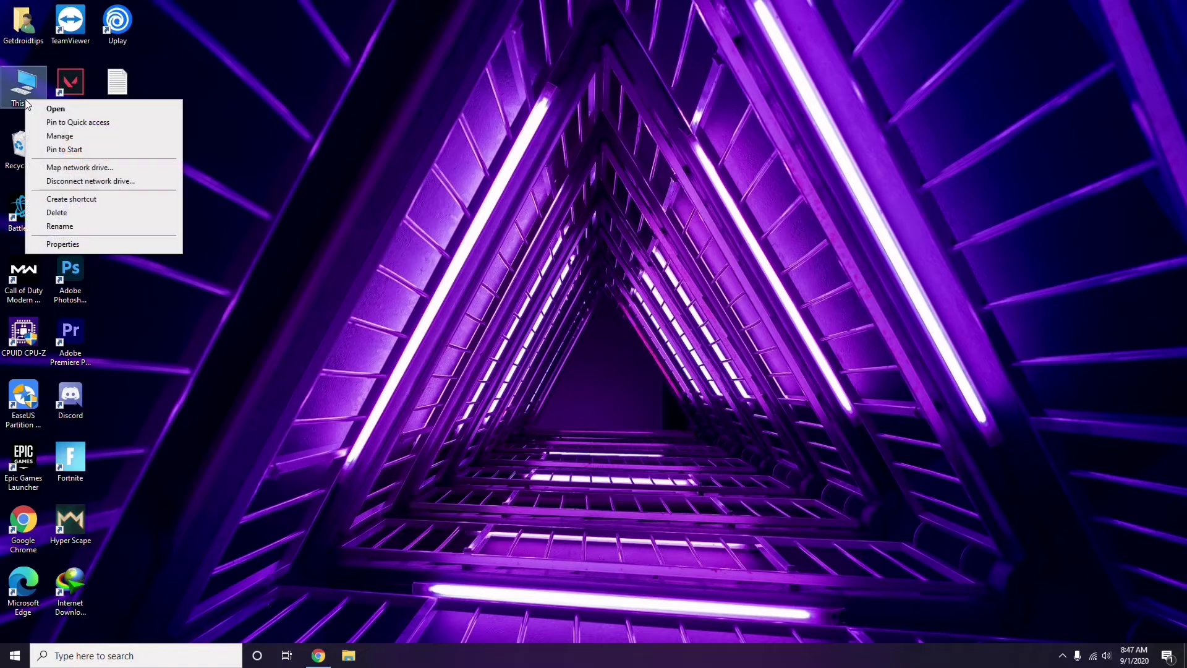
click(66, 137)
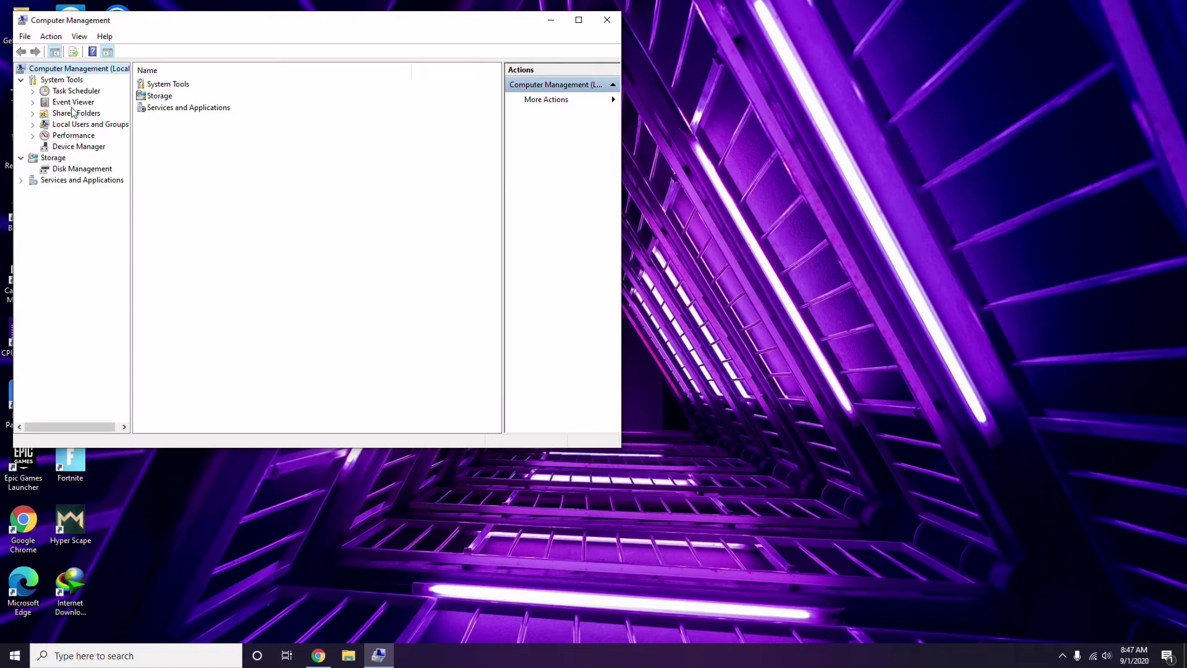
click(73, 146)
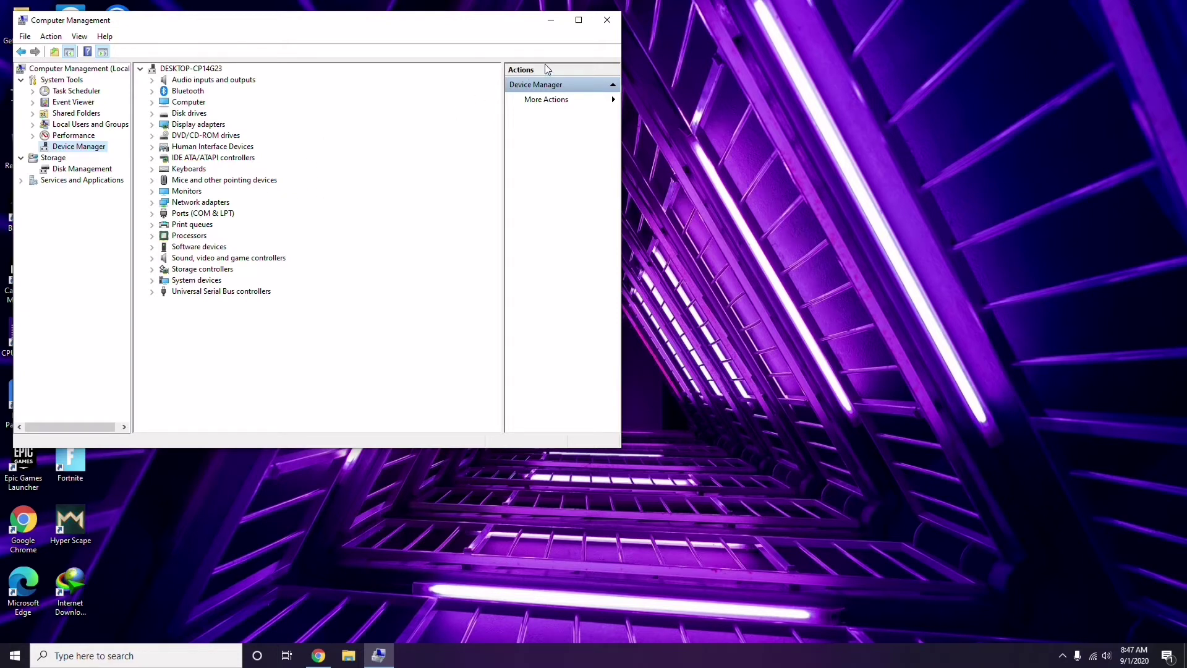
click(607, 20)
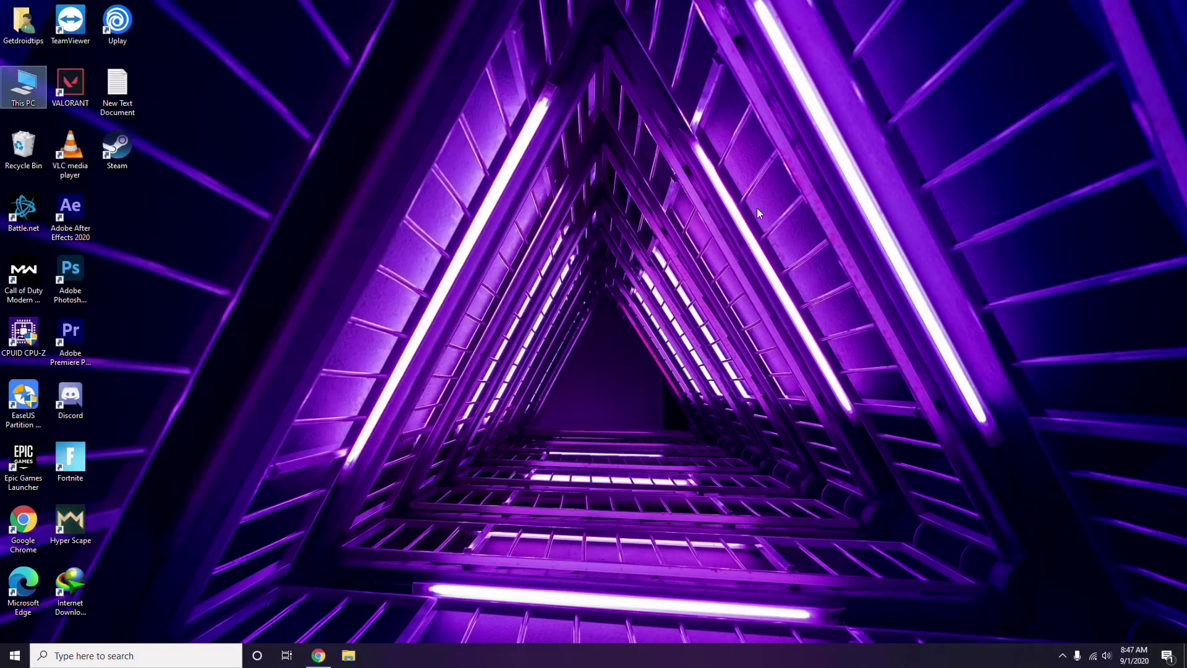
Open AMD Radeon Software, review its System, Graphics and Display settings and the Home overview, and close it
click(1063, 661)
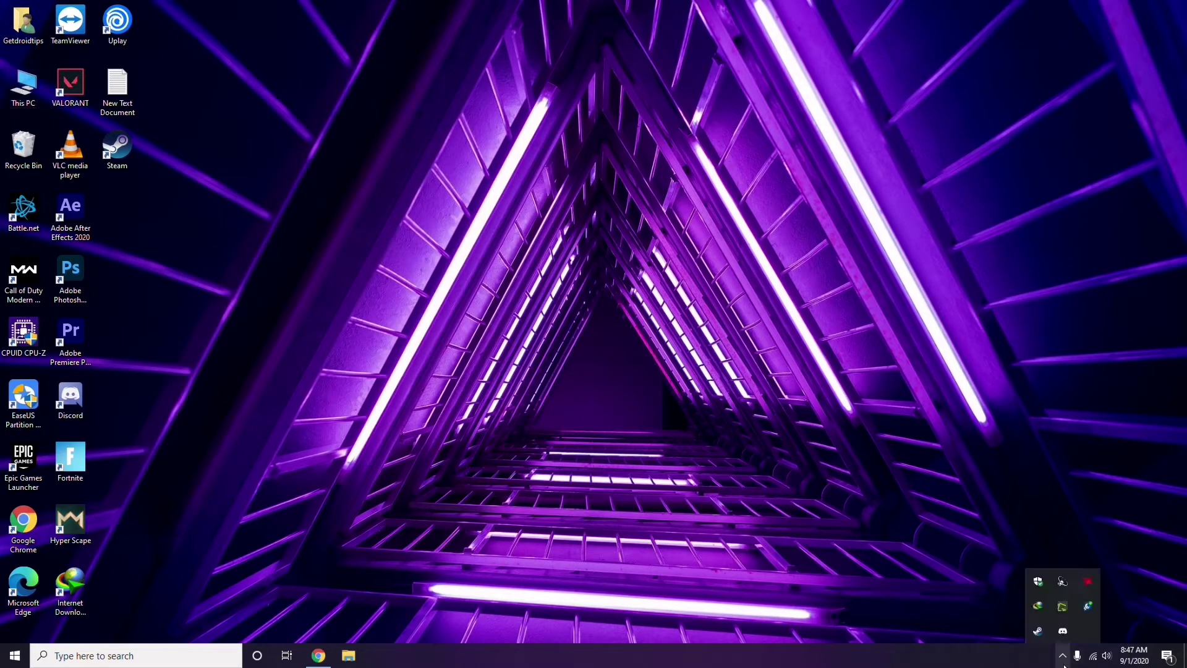
click(1088, 583)
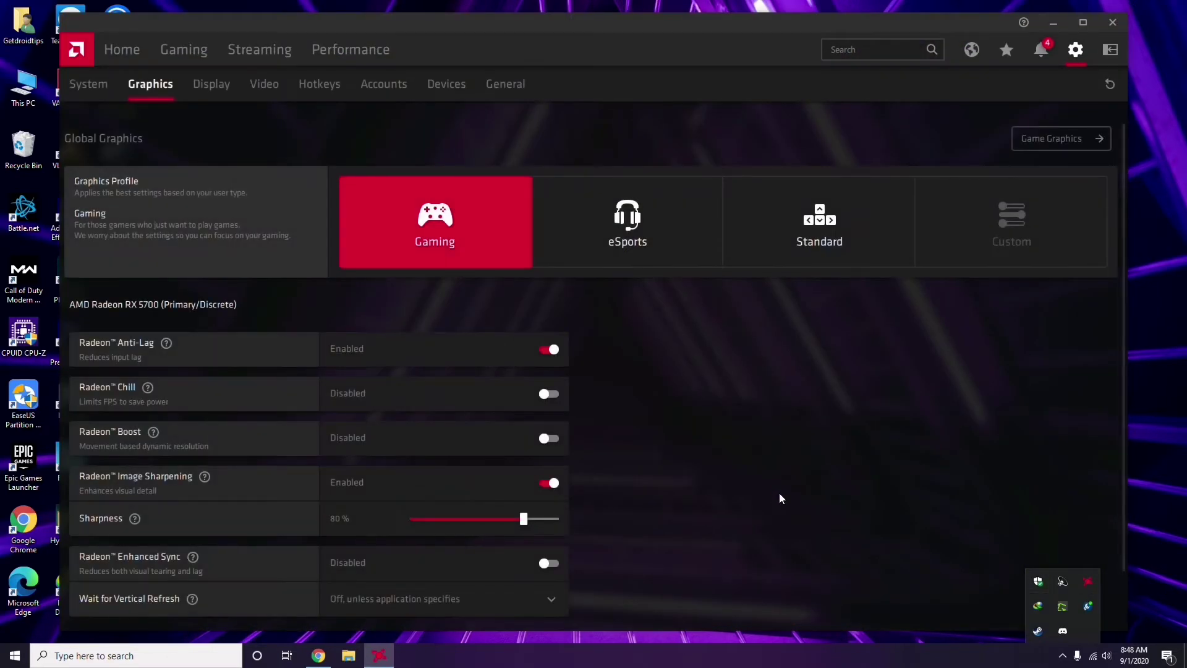
click(102, 88)
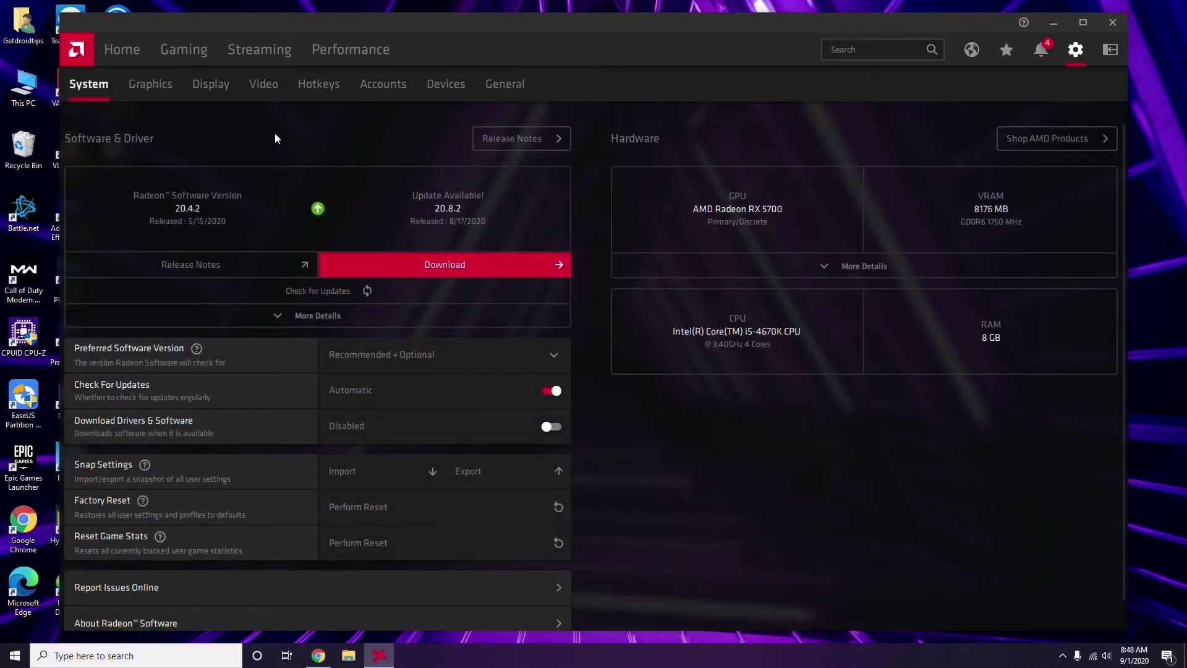
click(146, 87)
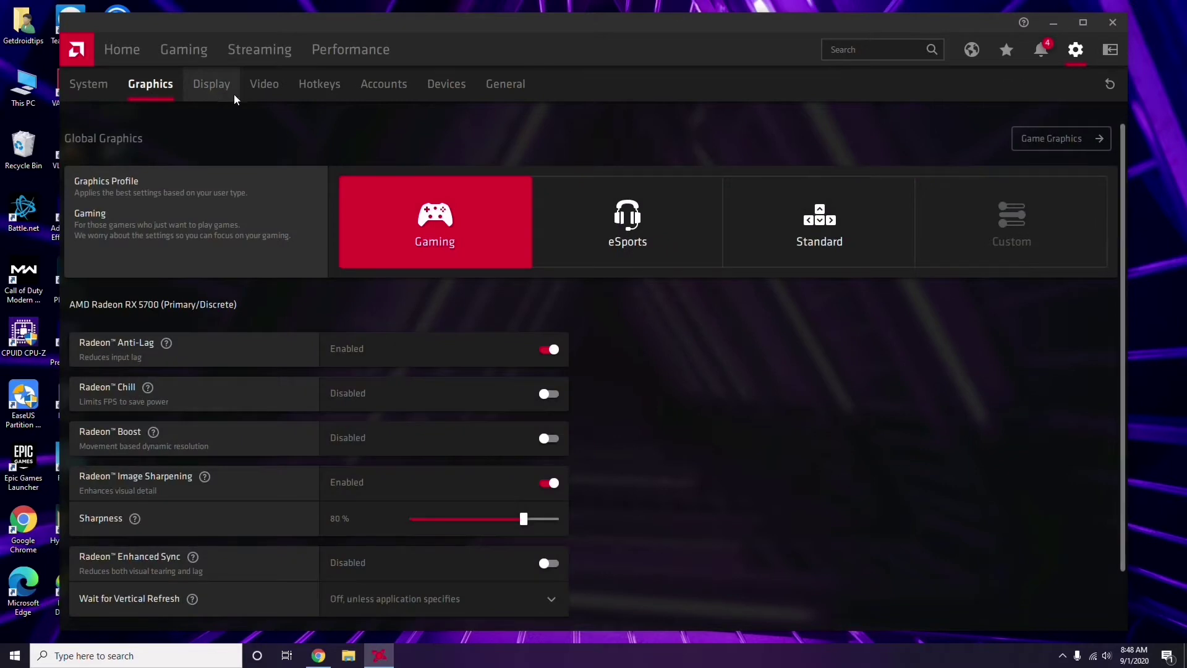
click(225, 92)
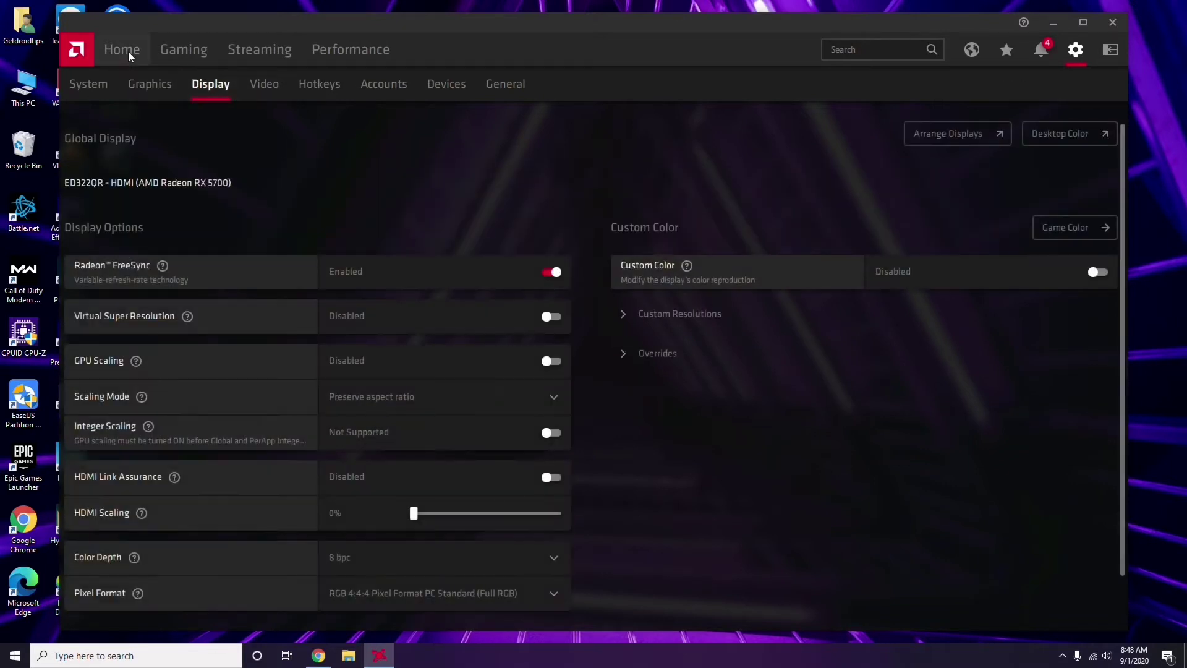
click(129, 56)
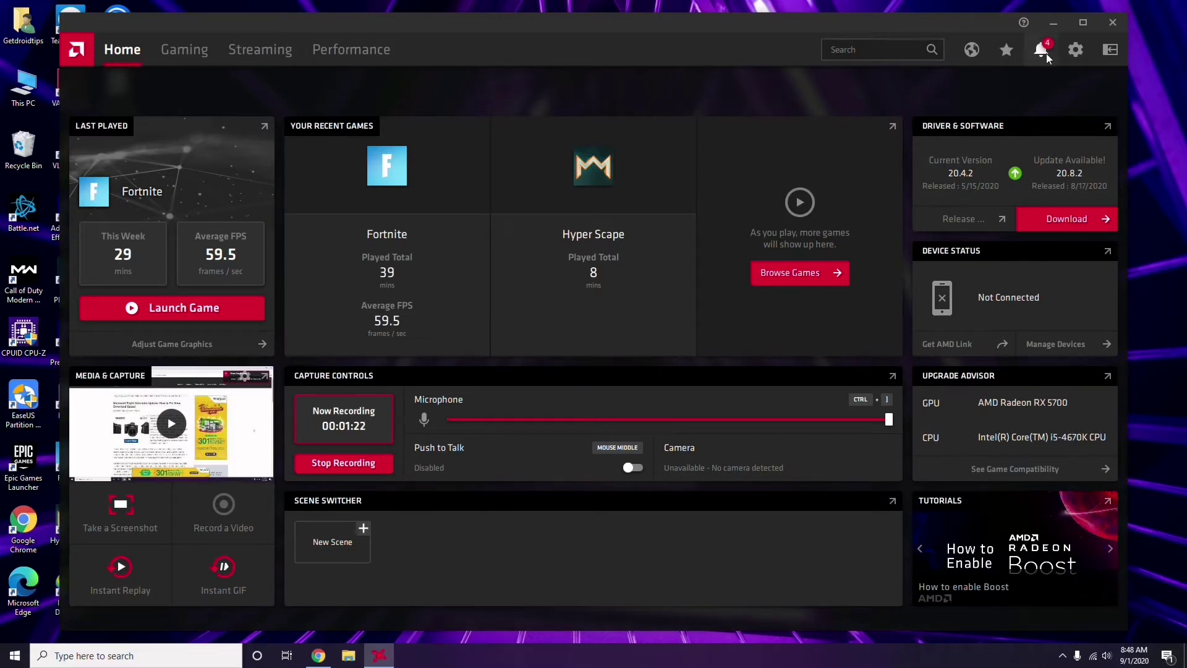
click(1113, 23)
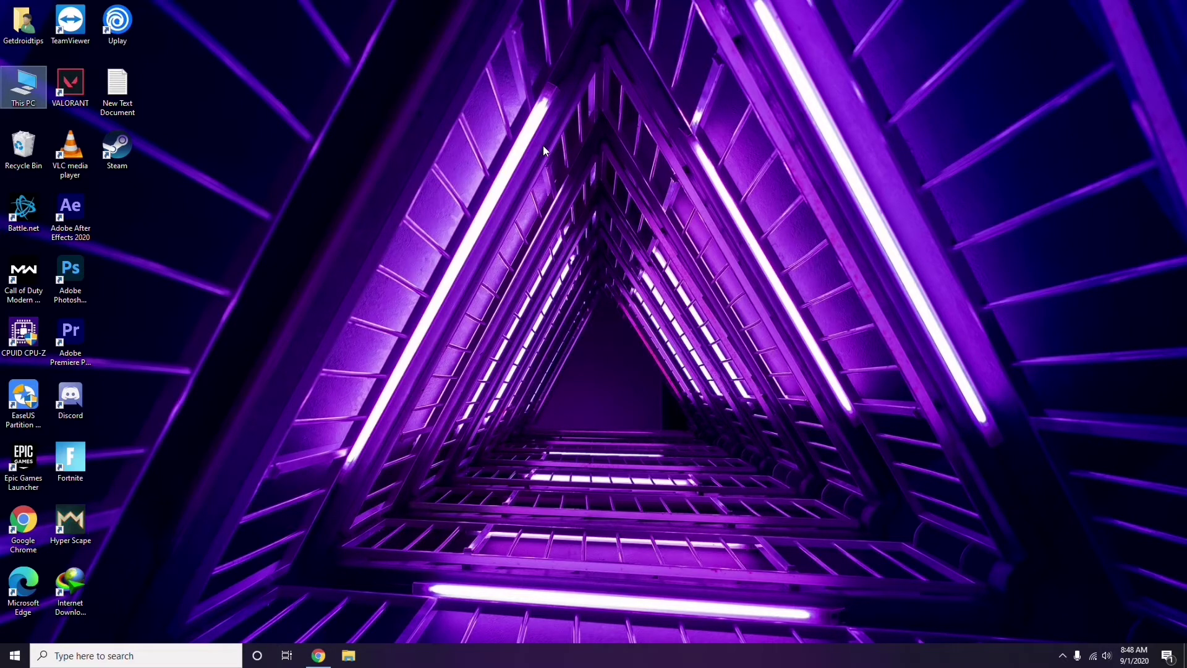
Open Steam, disable the Steam Overlay while in-game in the In-Game settings, save the change and close the window
right_click(249, 159)
click(269, 220)
double_click(121, 160)
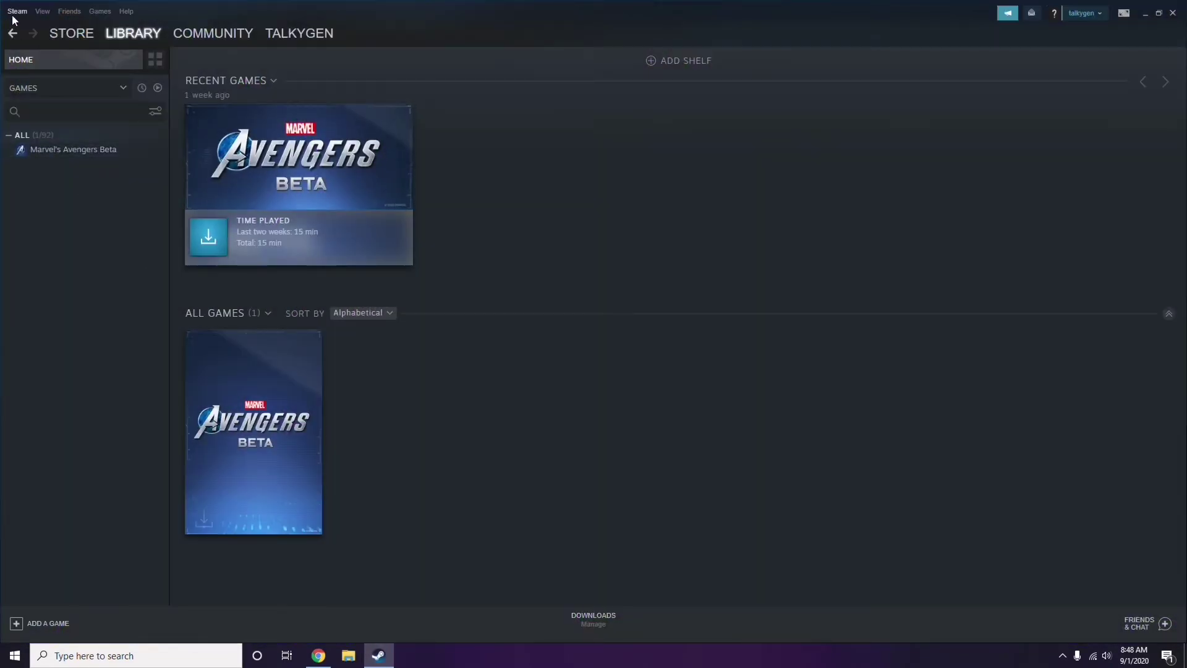
click(15, 12)
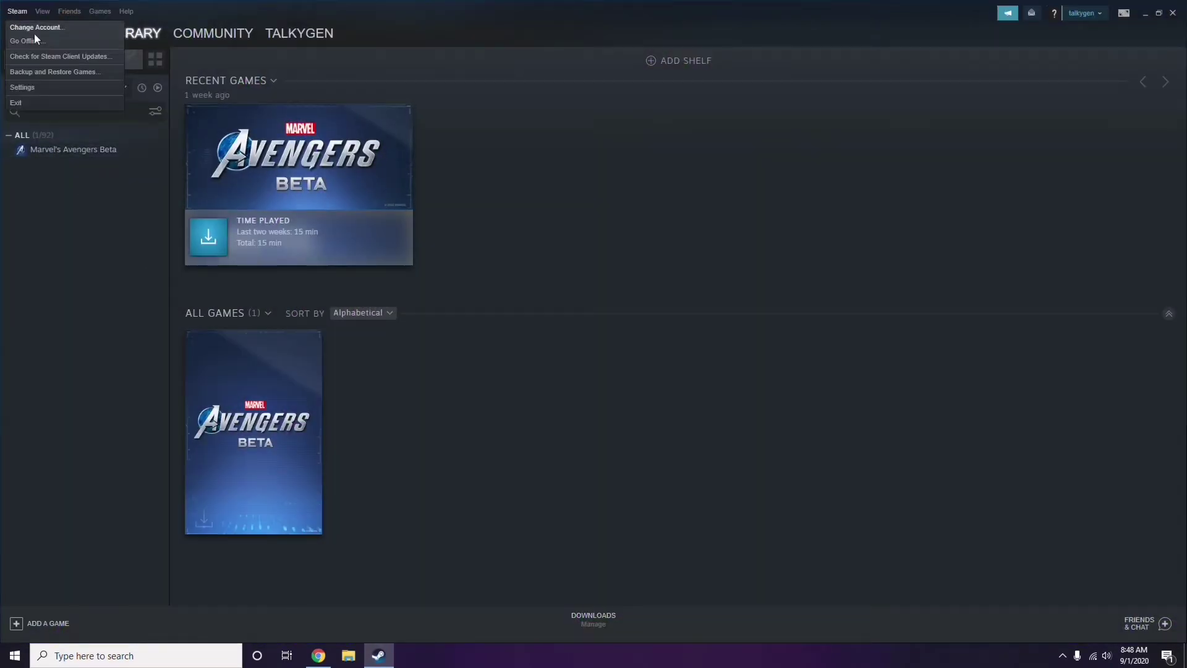
click(39, 88)
drag(721, 238, 659, 140)
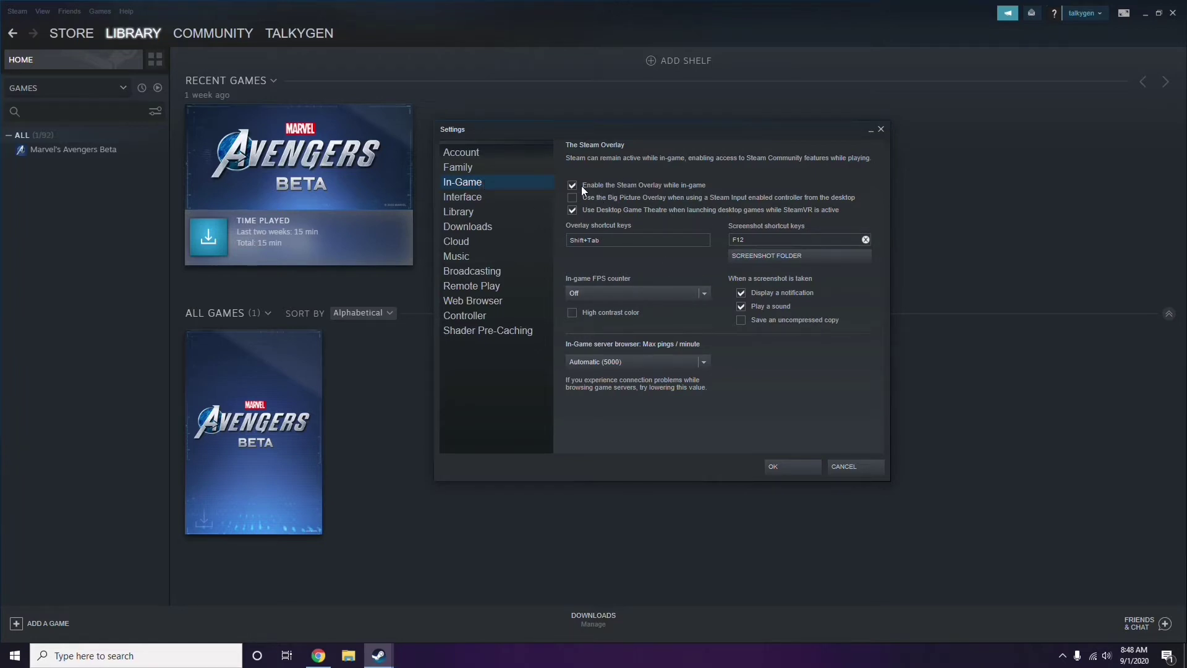
click(631, 187)
click(780, 466)
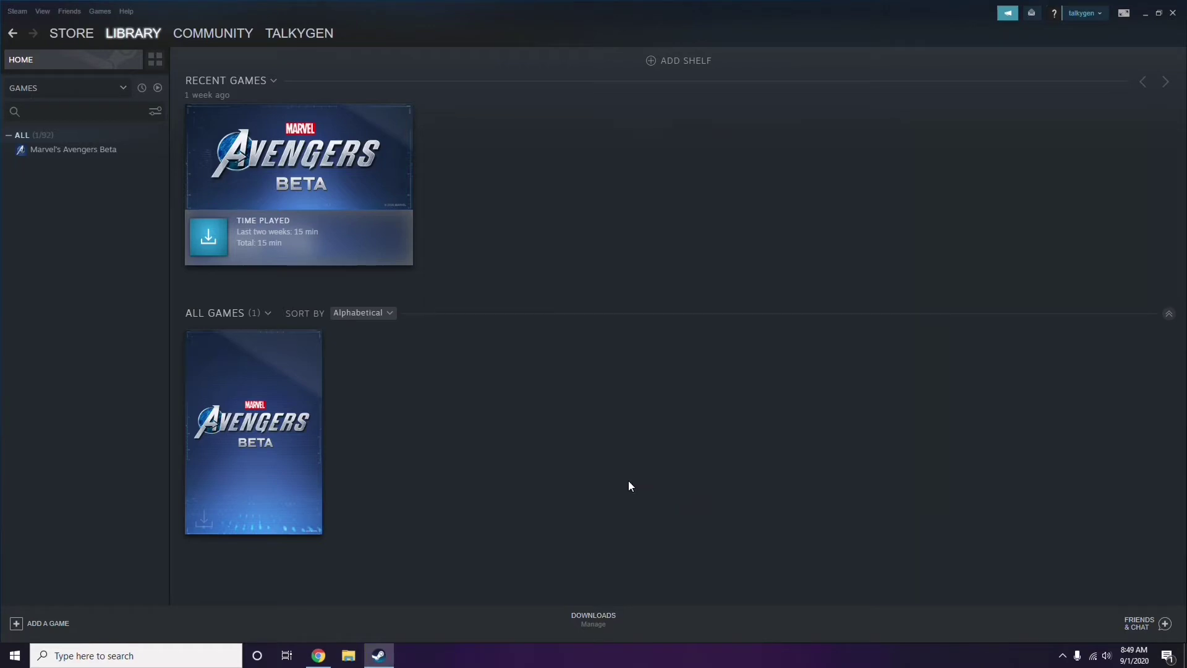
click(1174, 15)
right_click(484, 198)
click(516, 253)
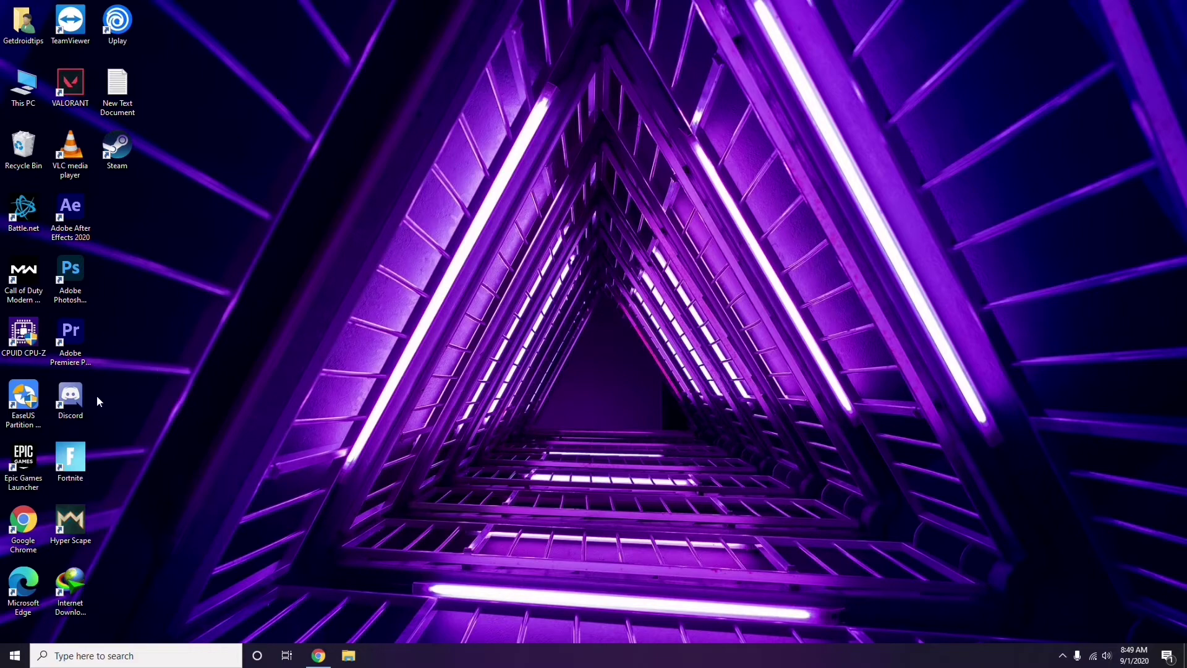
Open Discord and turn off the OpenH264 video codec by Cisco Systems in the Voice & Video settings
double_click(79, 393)
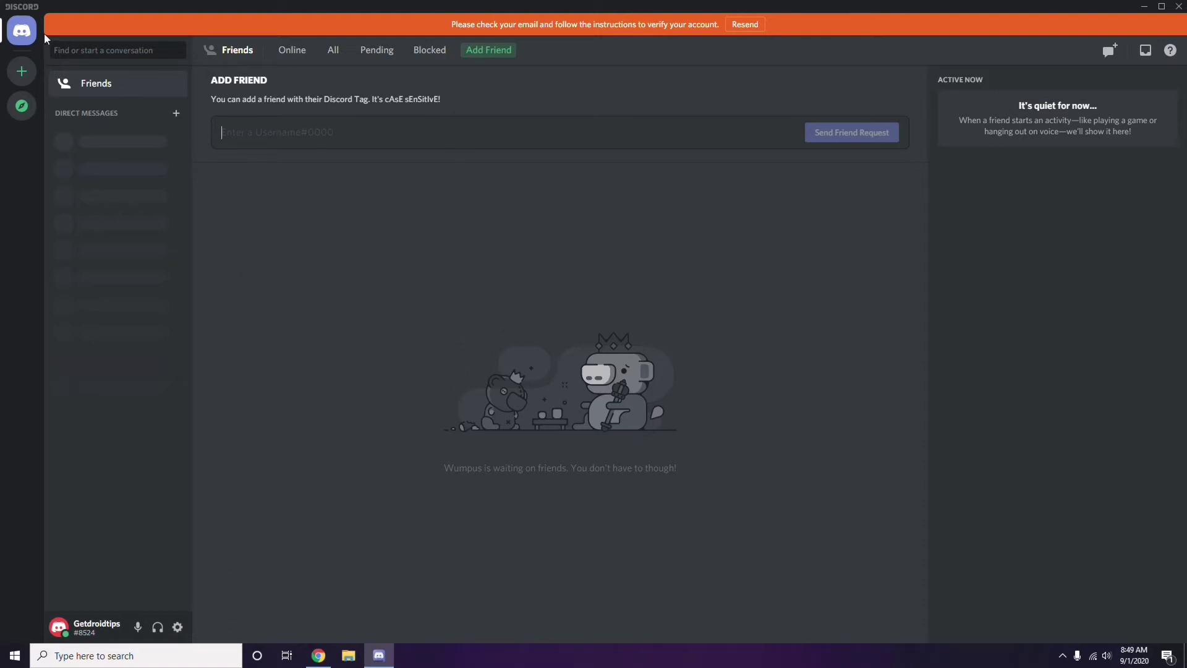
click(178, 629)
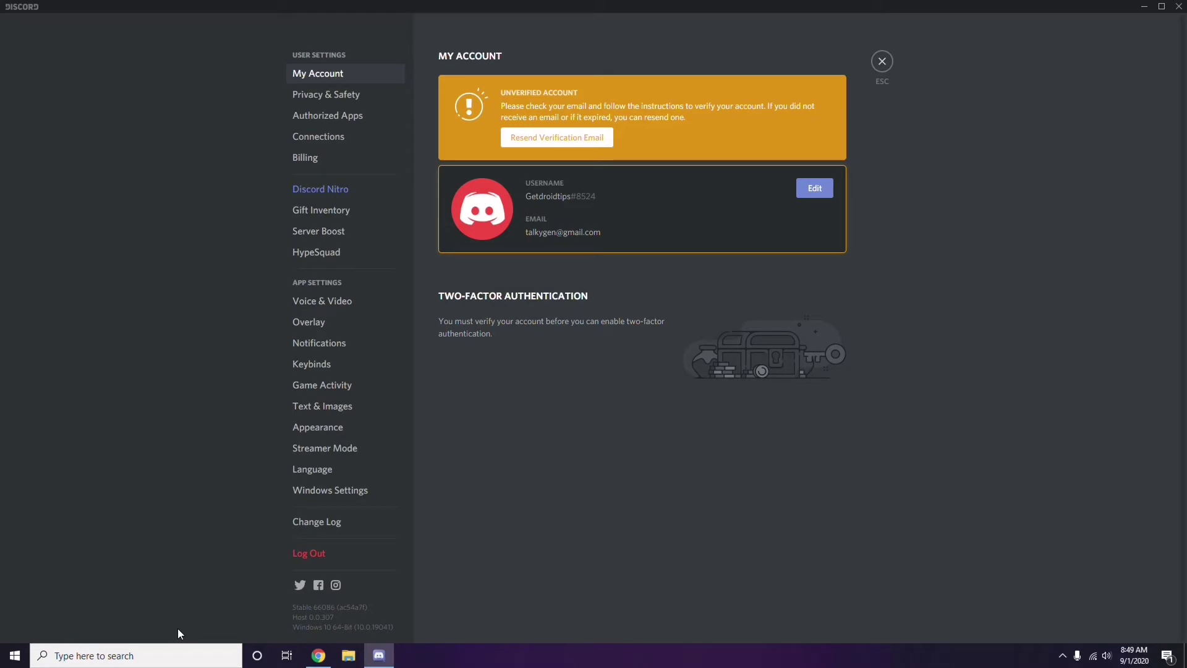
click(316, 302)
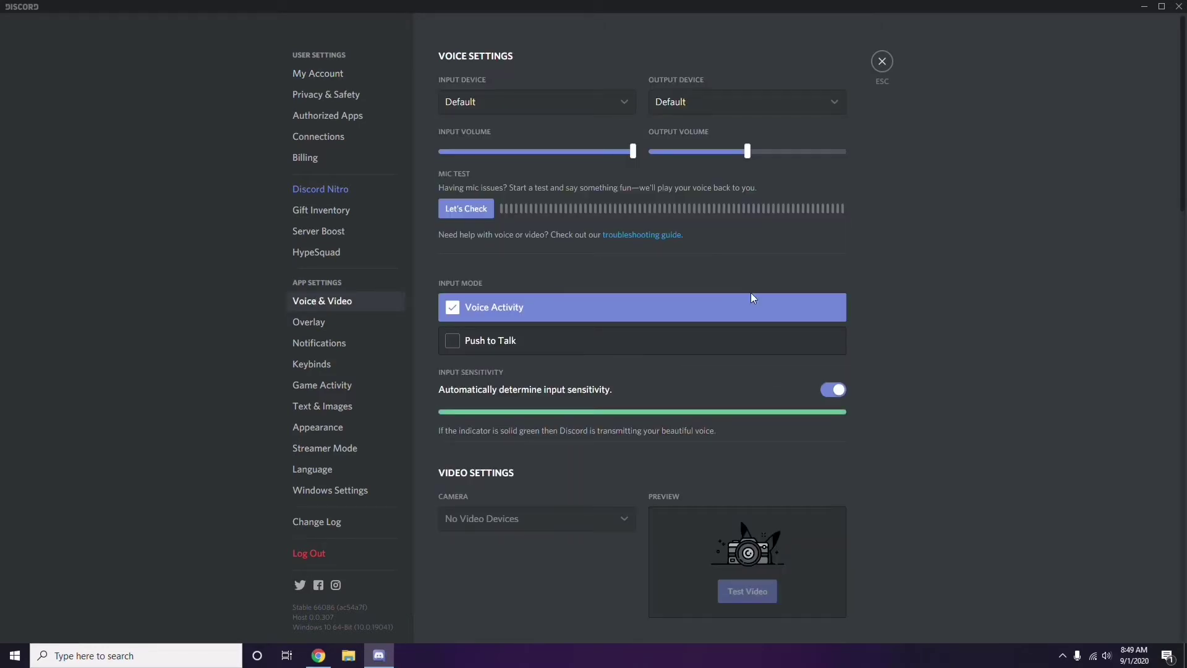
scroll(906, 302, down, 8)
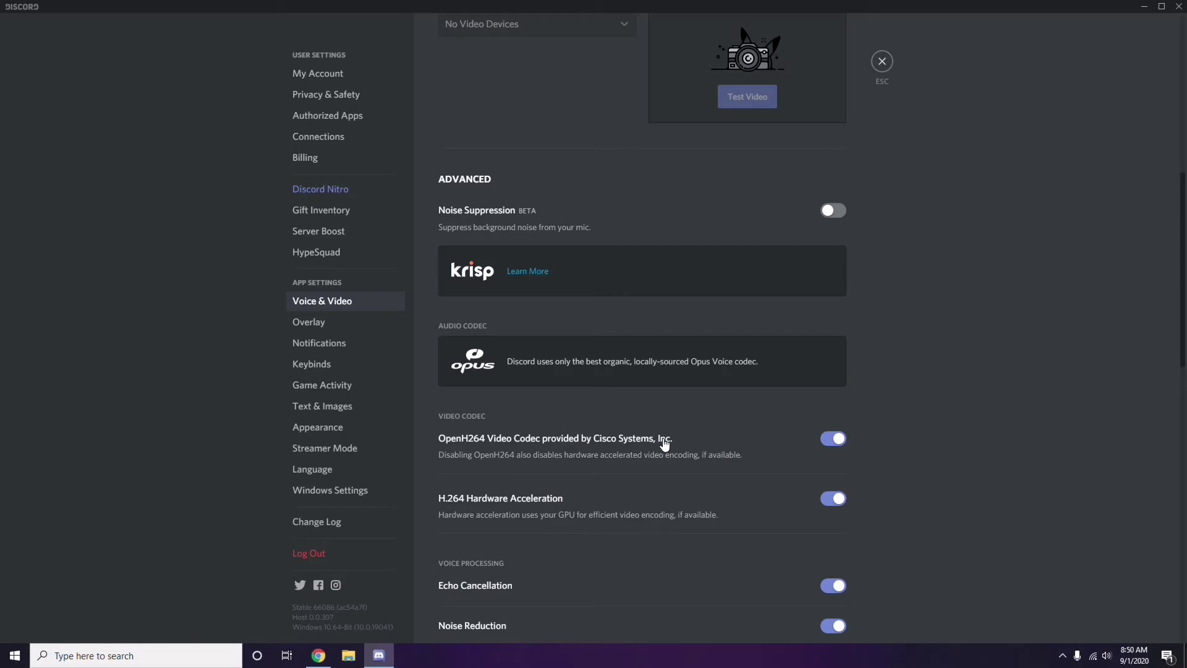
click(823, 440)
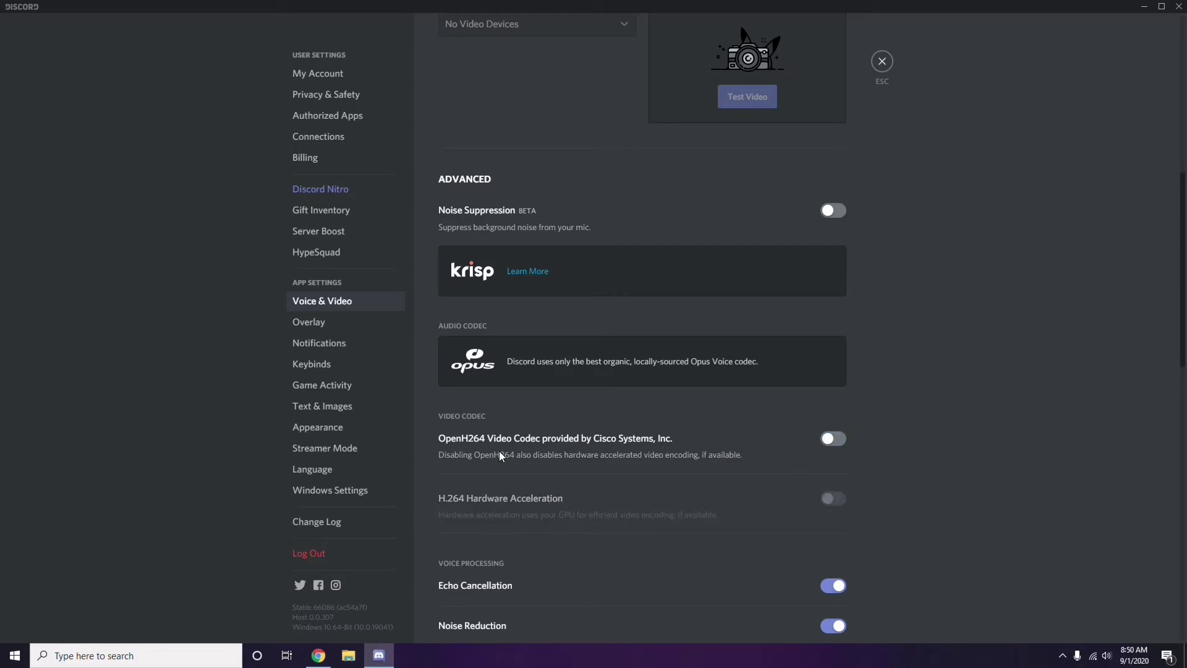
scroll(613, 442, down, 2)
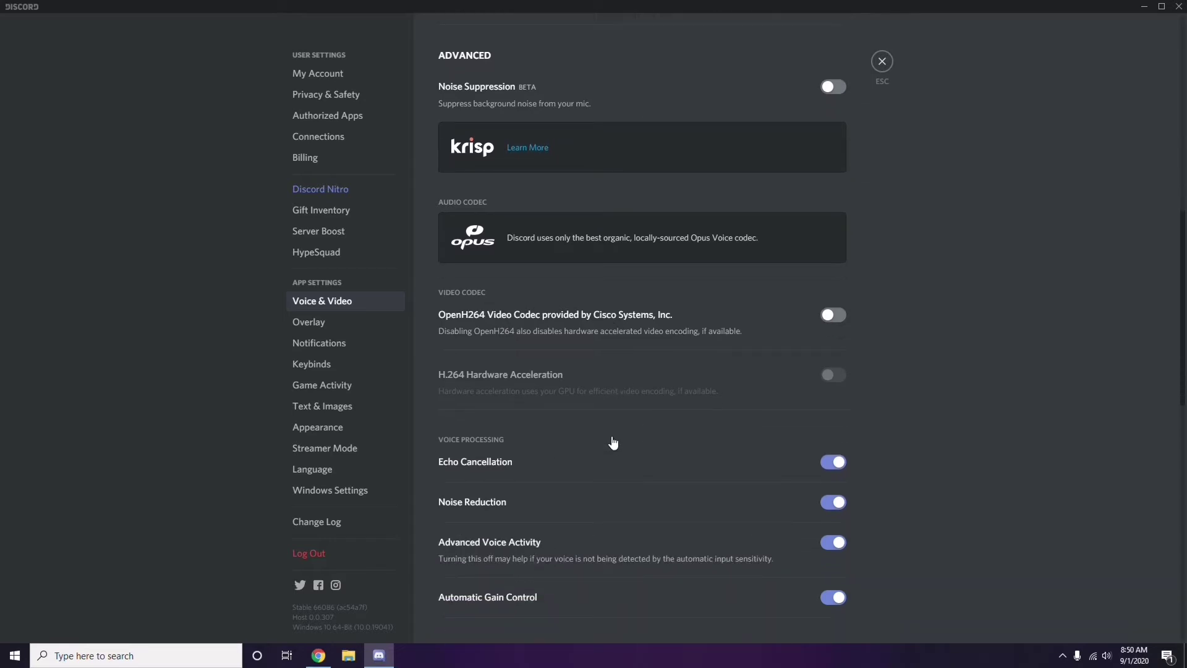
scroll(613, 442, down, 4)
scroll(613, 442, up, 1)
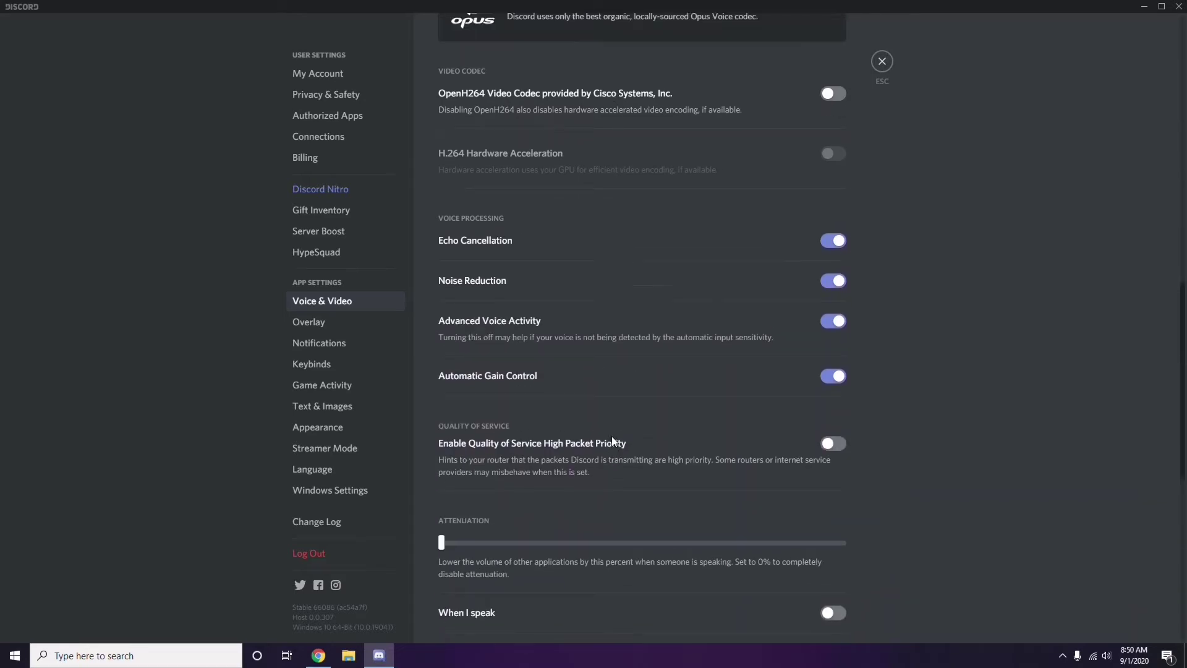
Turn off the in-game overlay in Discord's Overlay settings
click(310, 324)
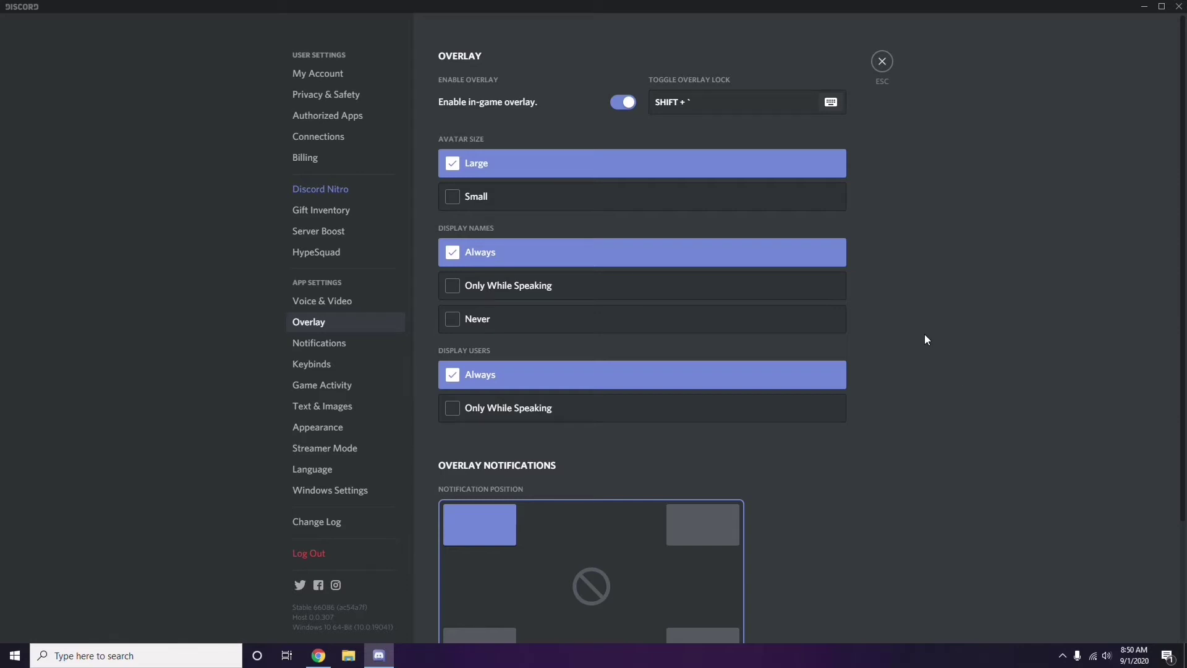
scroll(919, 329, down, 1)
scroll(918, 330, up, 1)
click(619, 103)
Turn off Hardware Acceleration in Discord's Appearance settings, accept the relaunch, and minimize the relaunched window
click(327, 431)
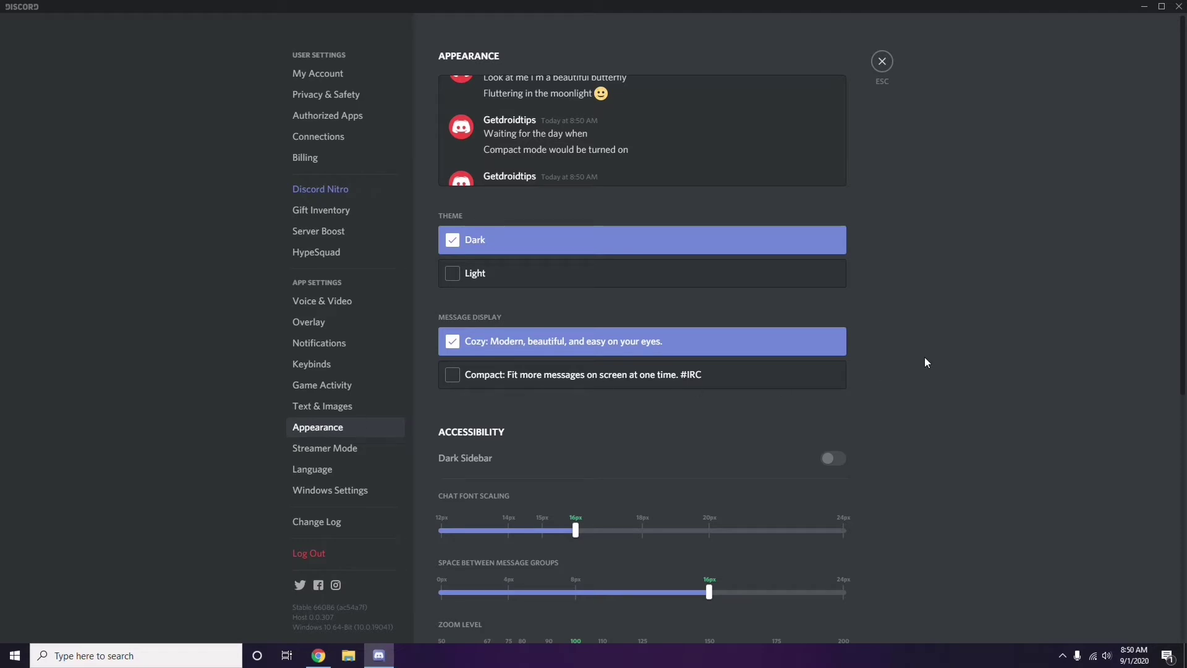
scroll(925, 359, down, 7)
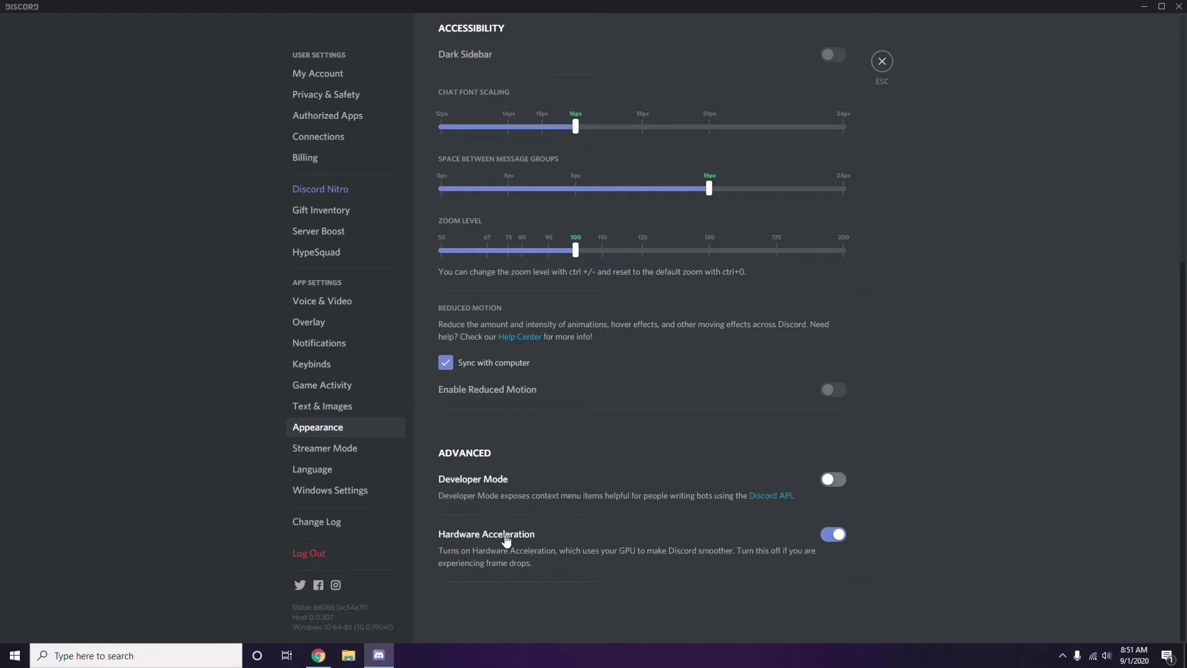
click(831, 535)
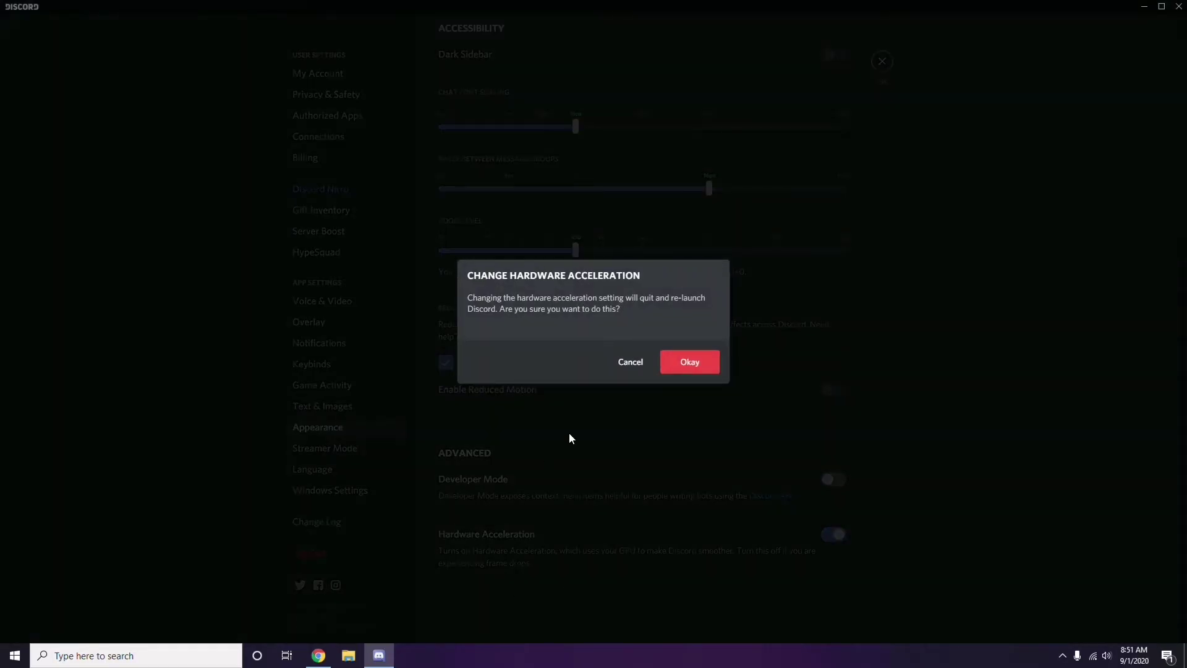
click(680, 368)
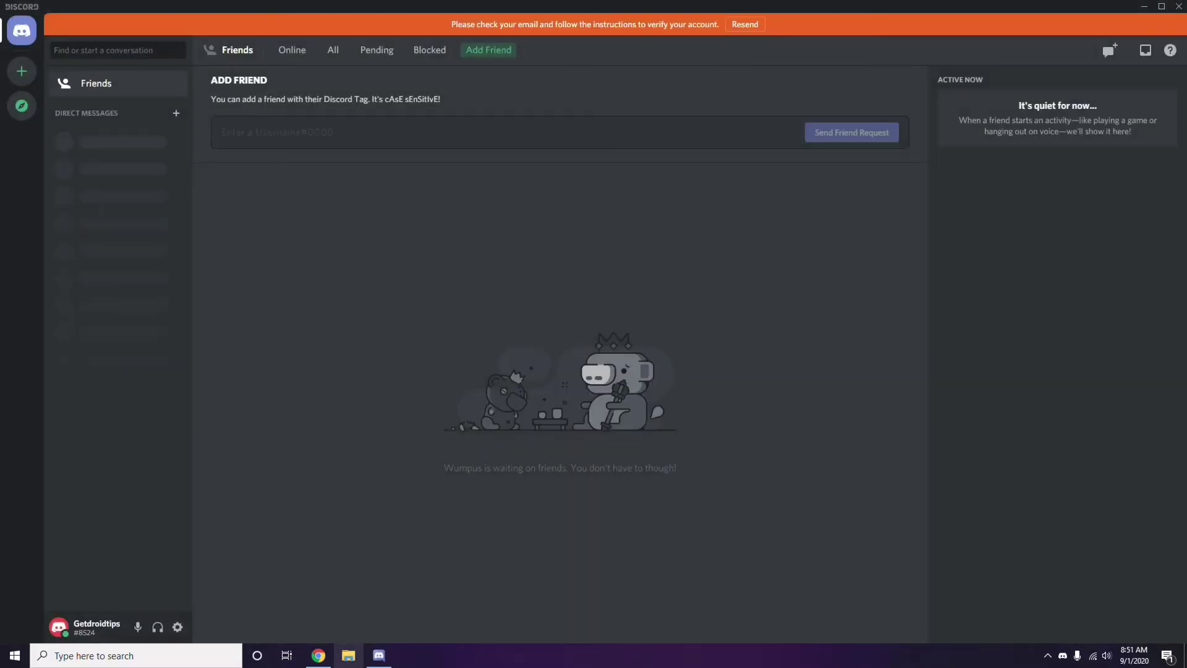
click(1145, 7)
right_click(469, 157)
click(502, 213)
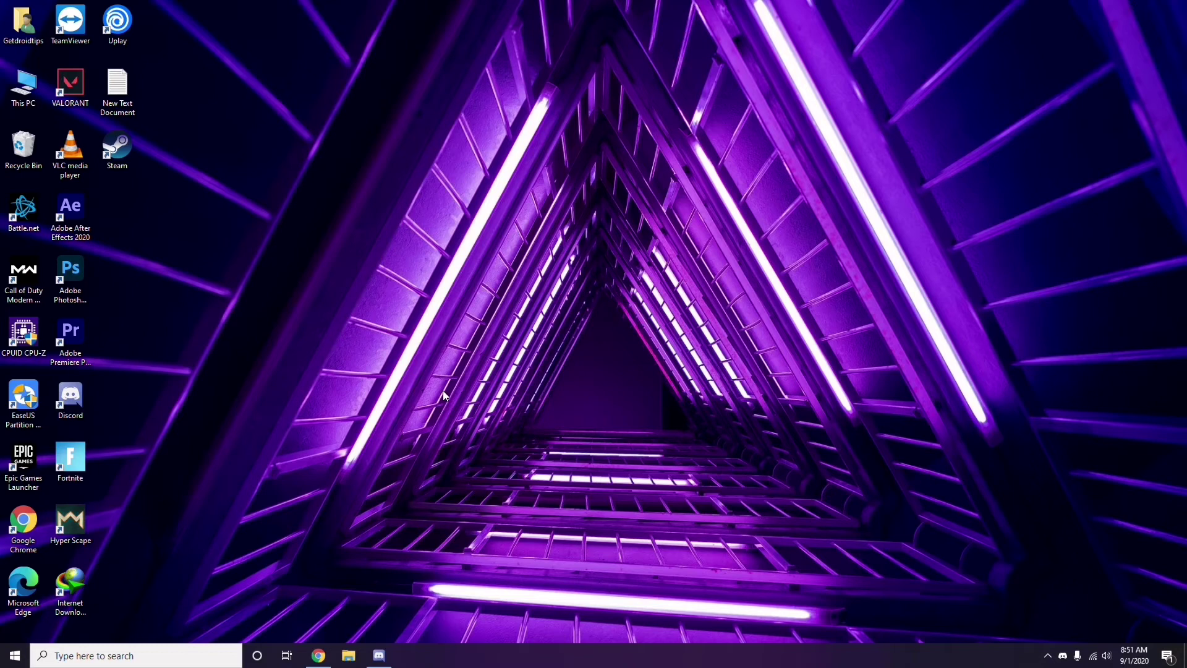
Search Windows for "windows" and open the Windows Update settings
click(95, 657)
text(windows)
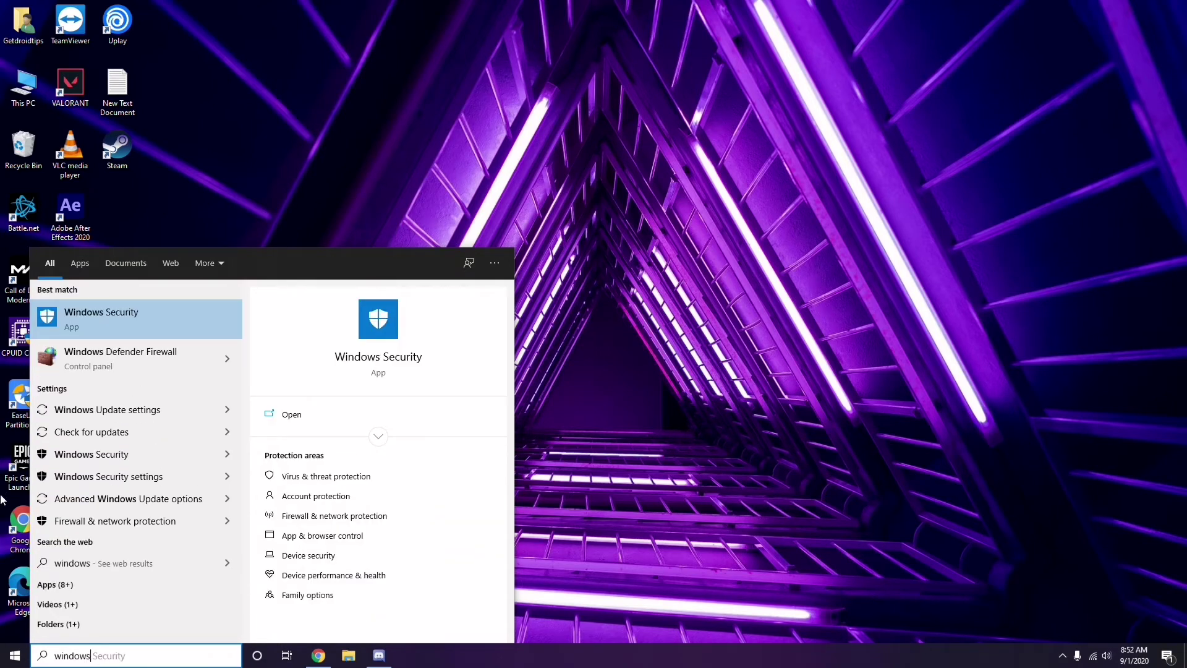
click(149, 410)
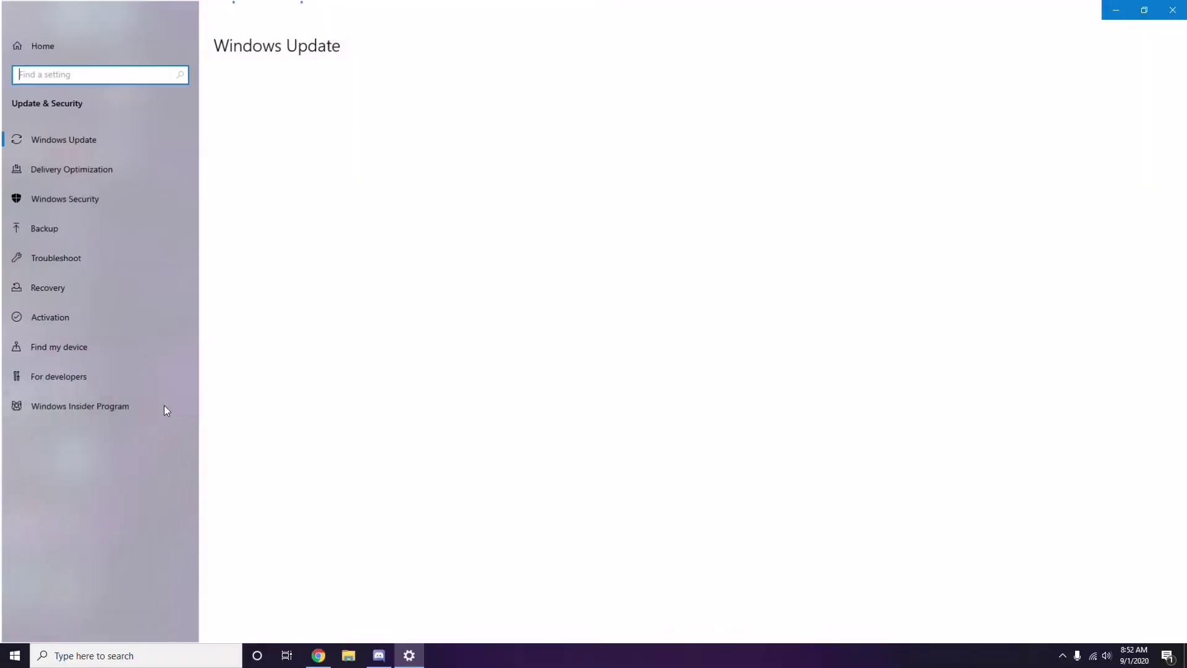
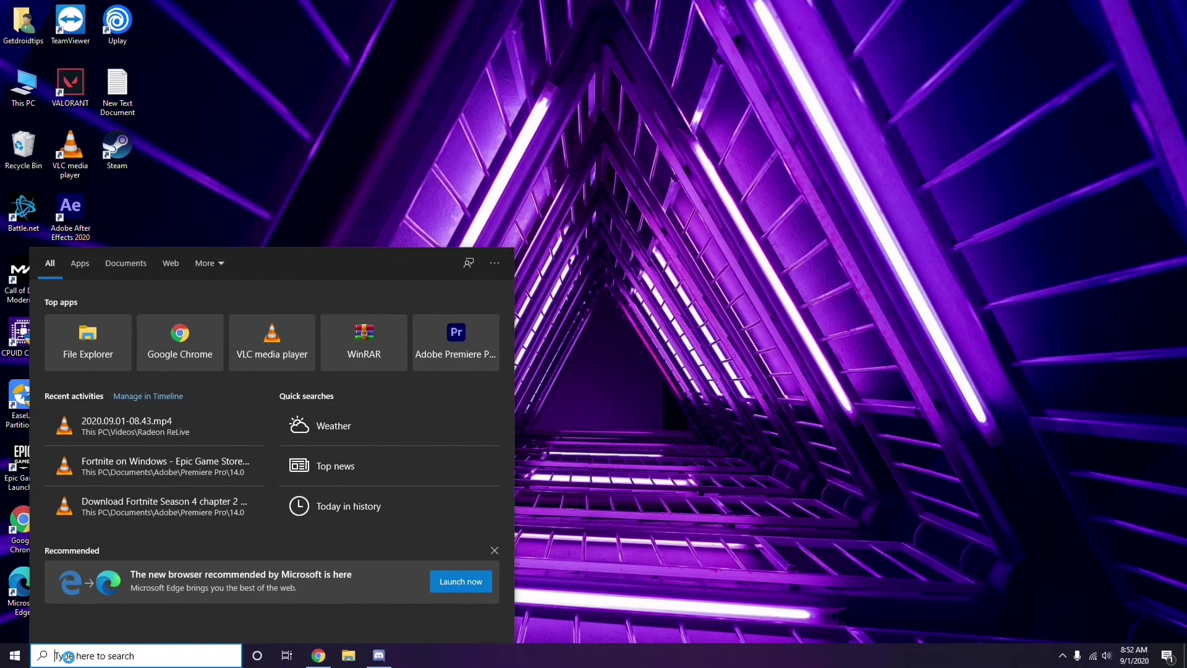
Search Windows for "settings", open the Settings app, and go to Update & Security
text(settin)
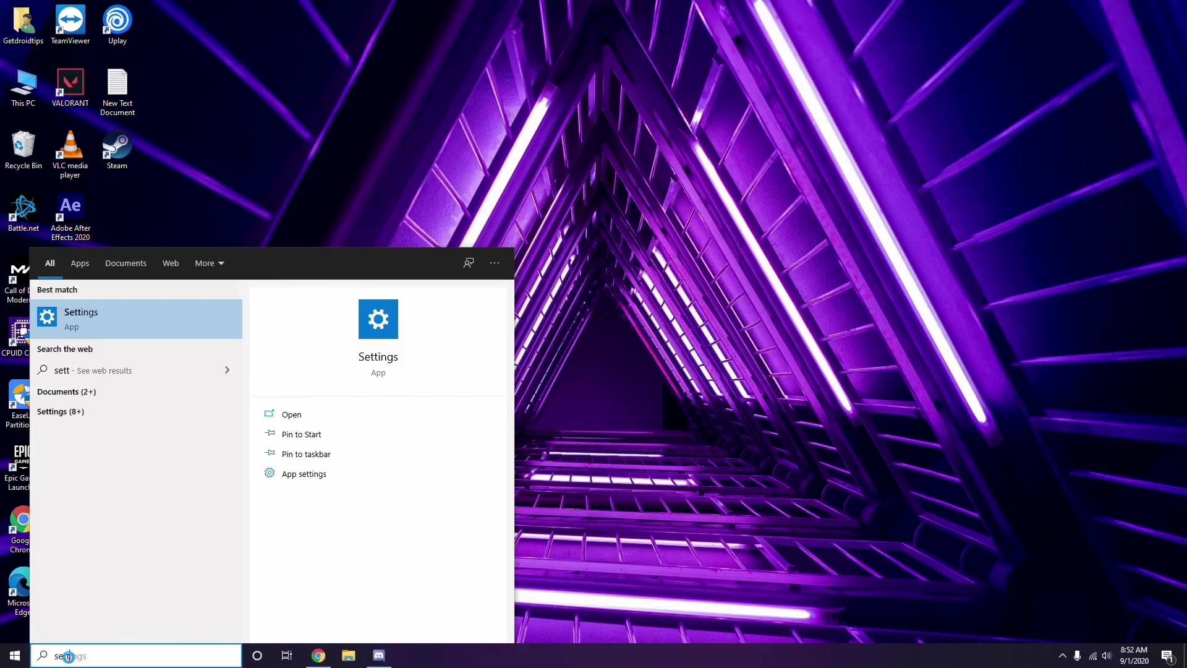
text(gs)
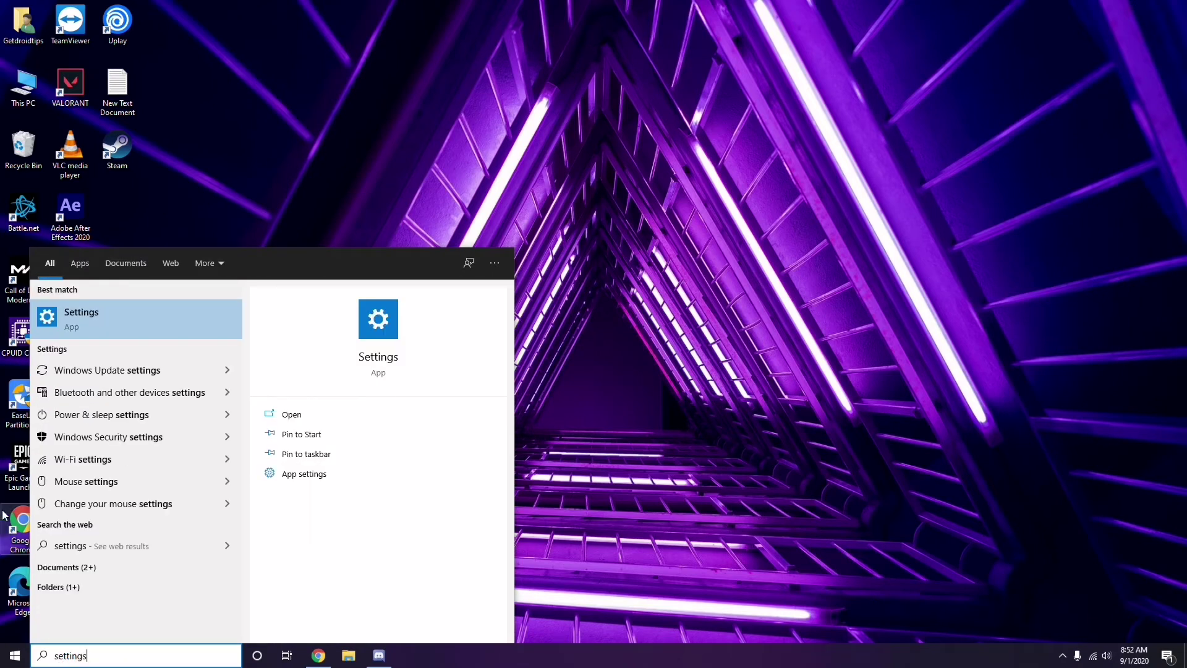
click(131, 322)
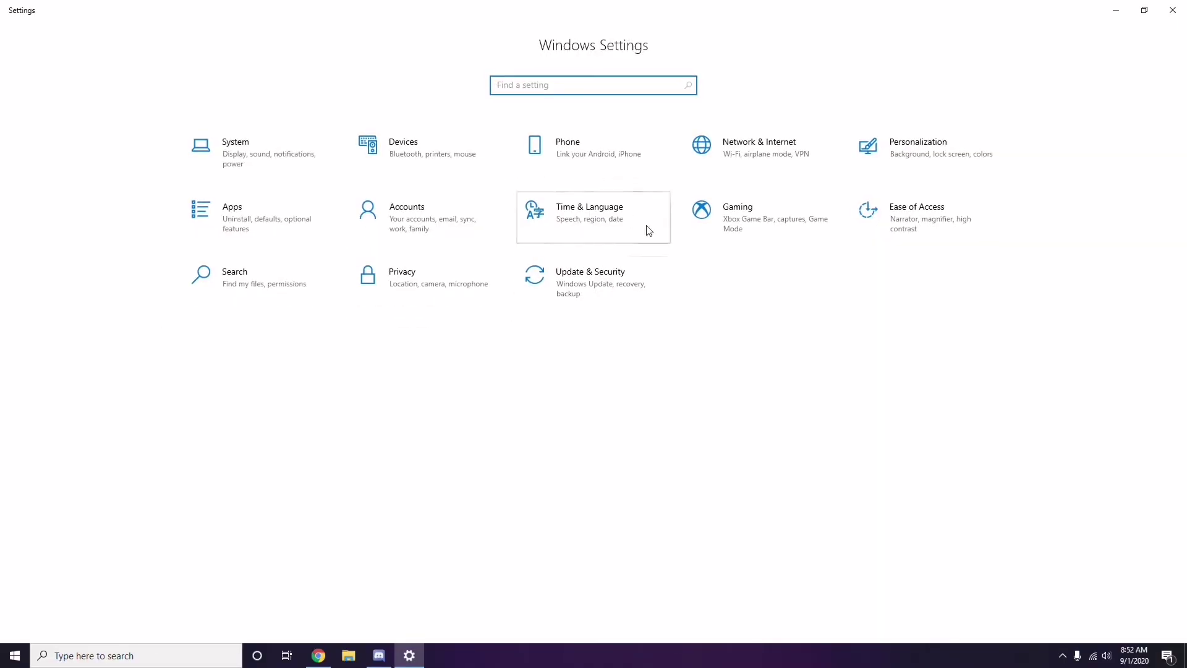
click(595, 294)
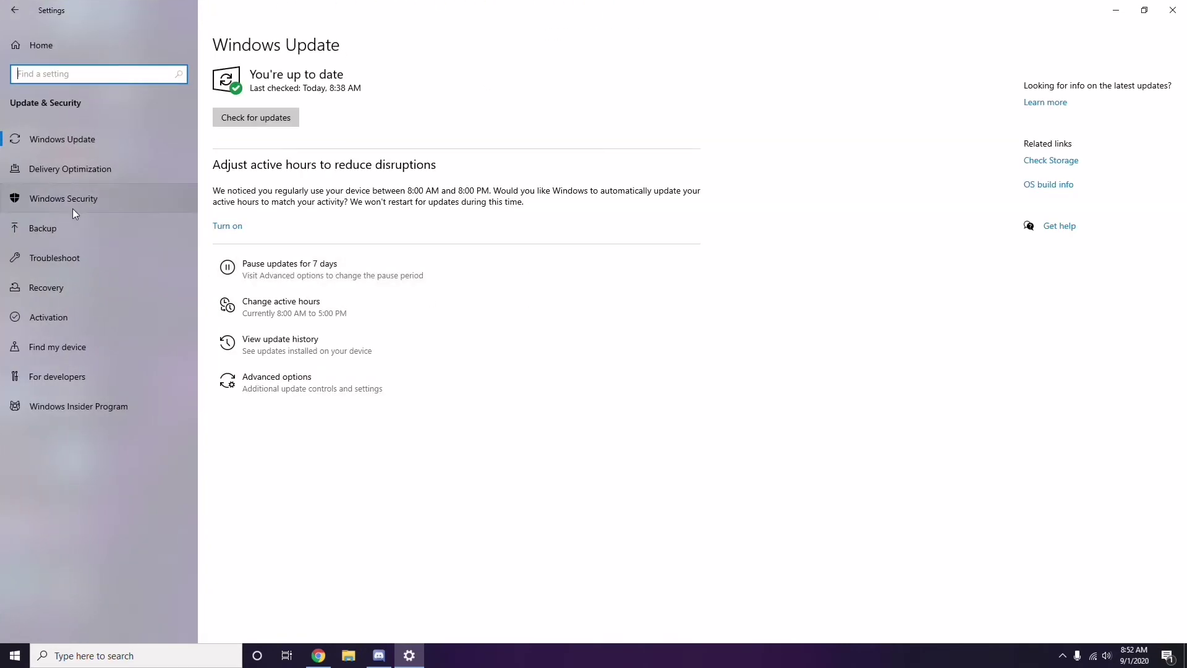
From the update history, open the installed updates list and show the uninstall option for the Visual C++ 2010 x64 update KB2565063
click(282, 345)
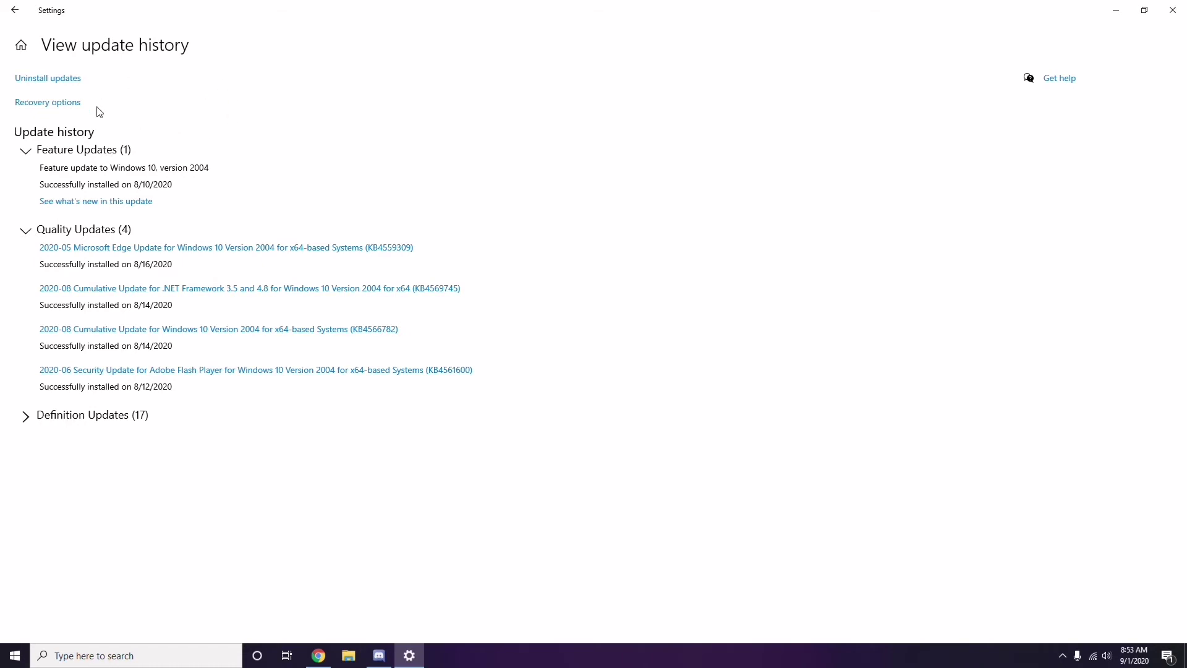
click(60, 82)
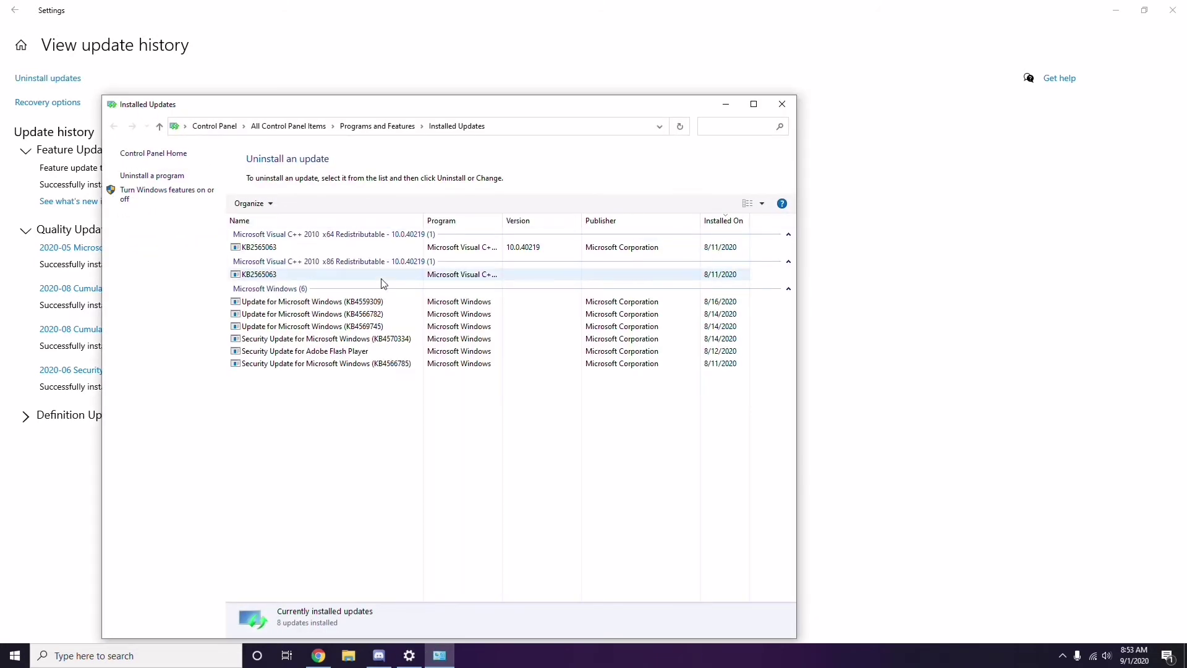
right_click(273, 253)
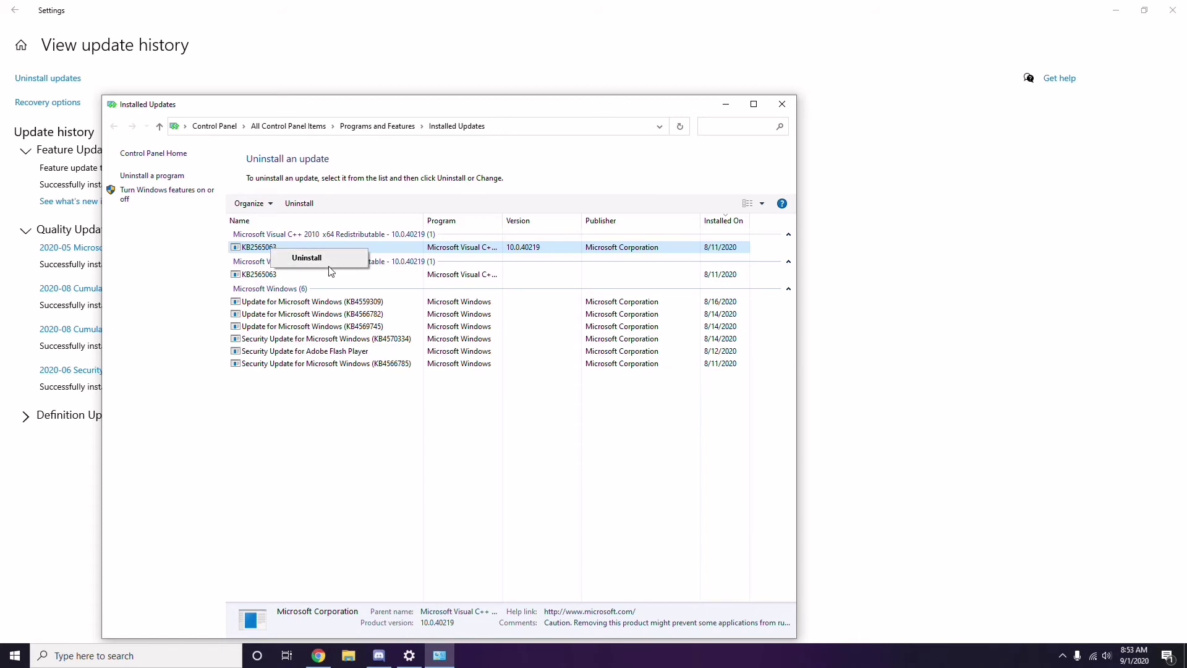
click(816, 242)
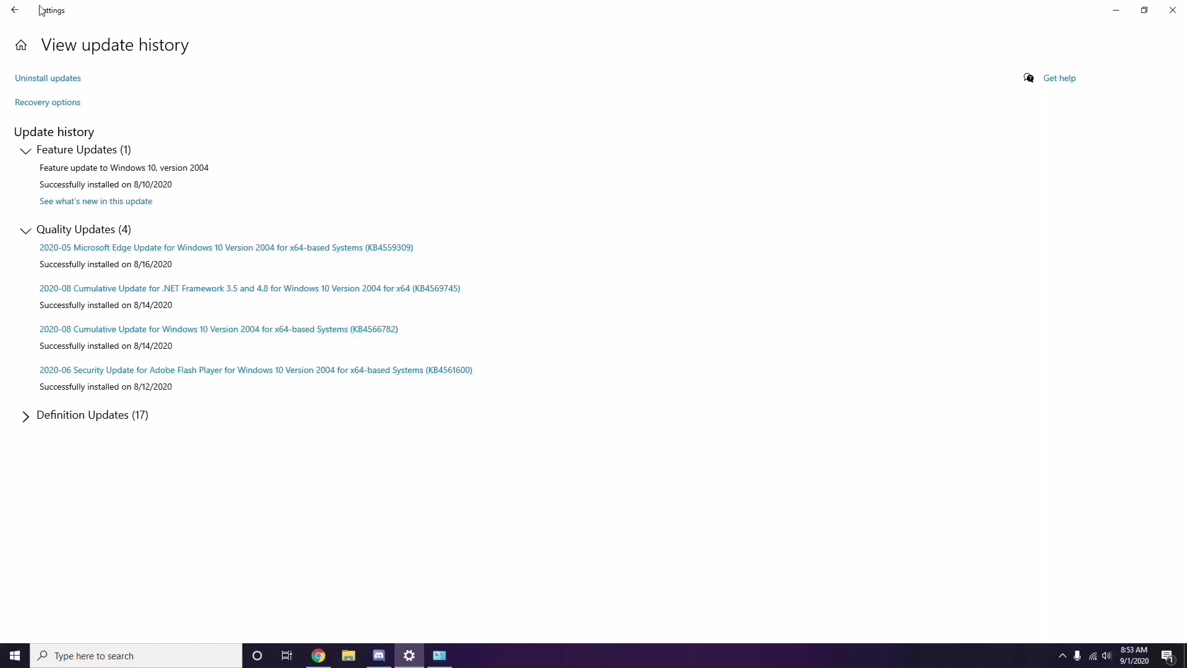
Return to the Windows Settings home page and close both the Settings and Installed Updates windows
click(20, 17)
click(19, 15)
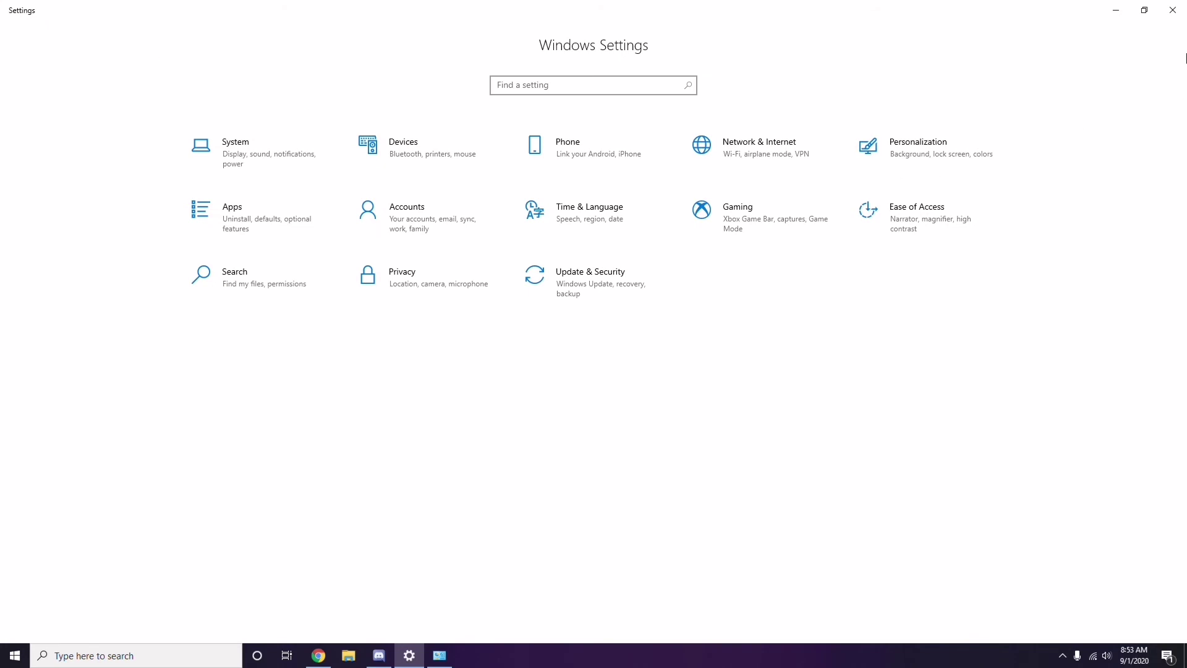
click(1173, 17)
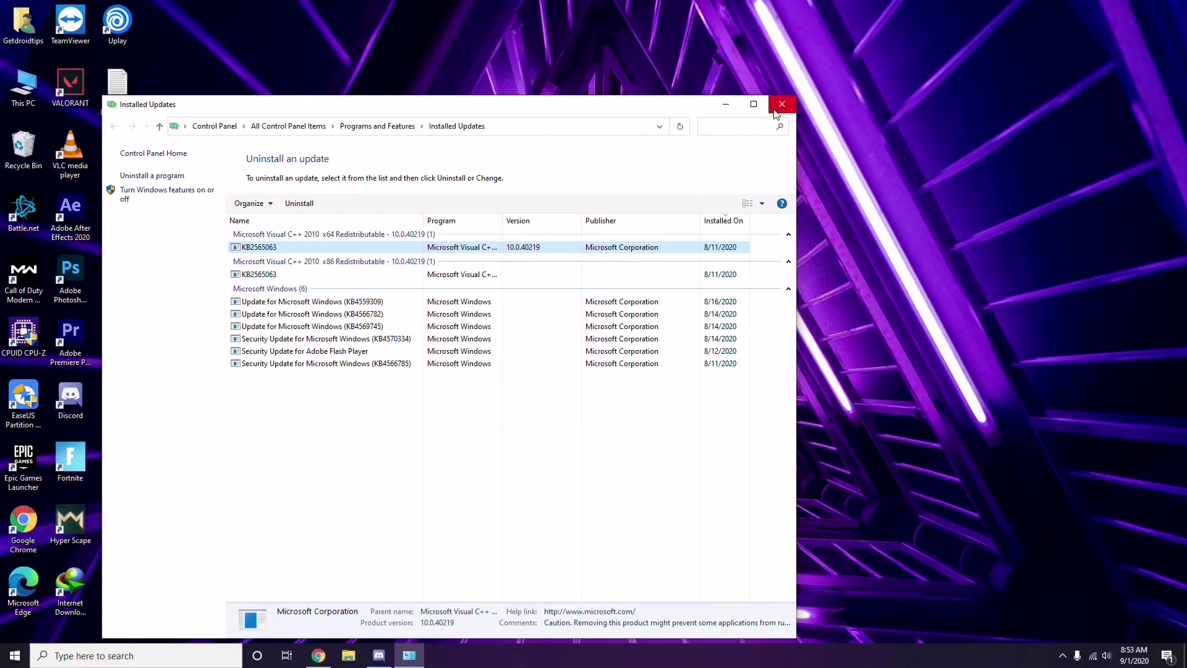
click(780, 109)
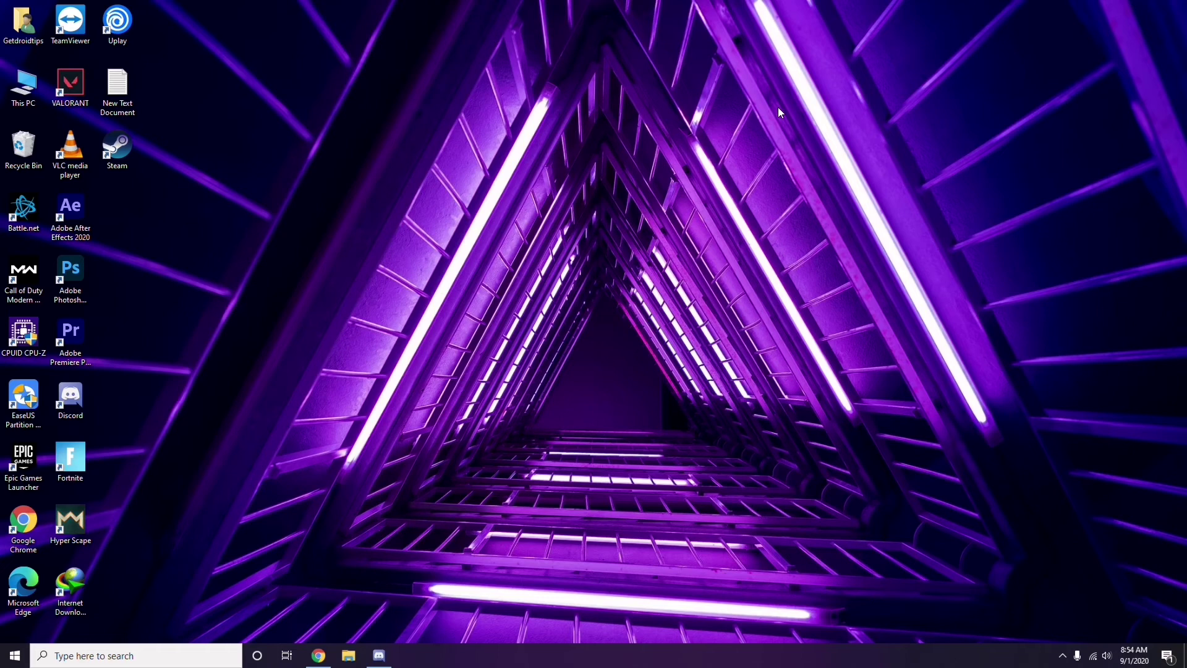
Open the temporary files folder by running %temp% from the Run dialog
key(super+r)
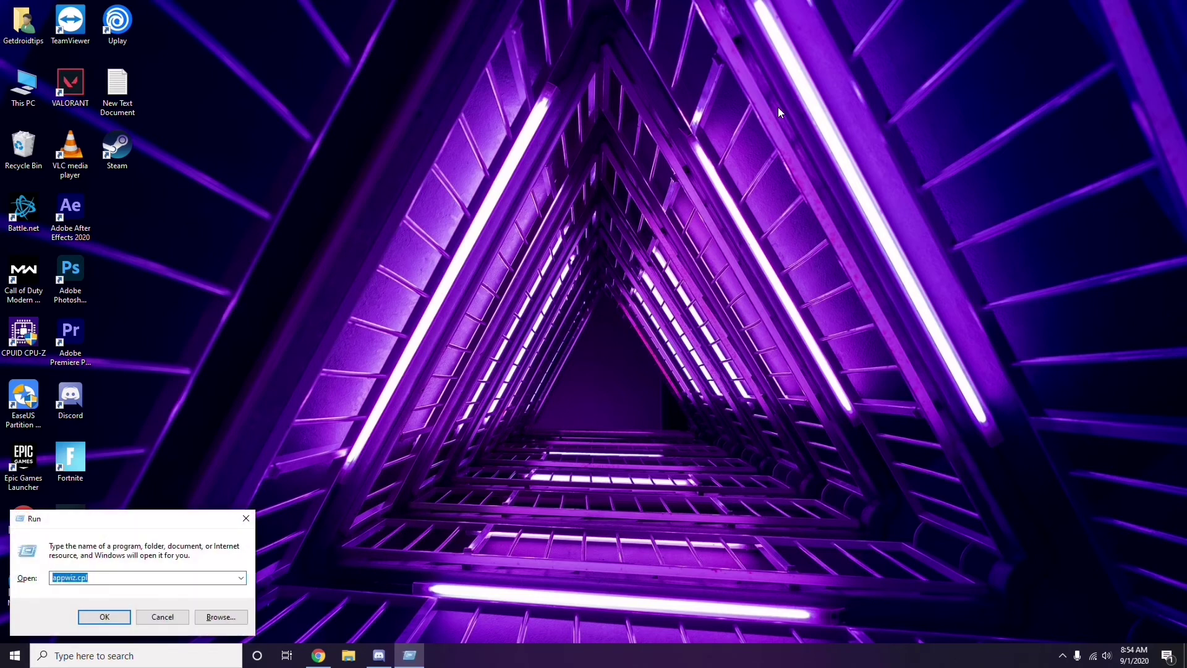
key(BackSpace)
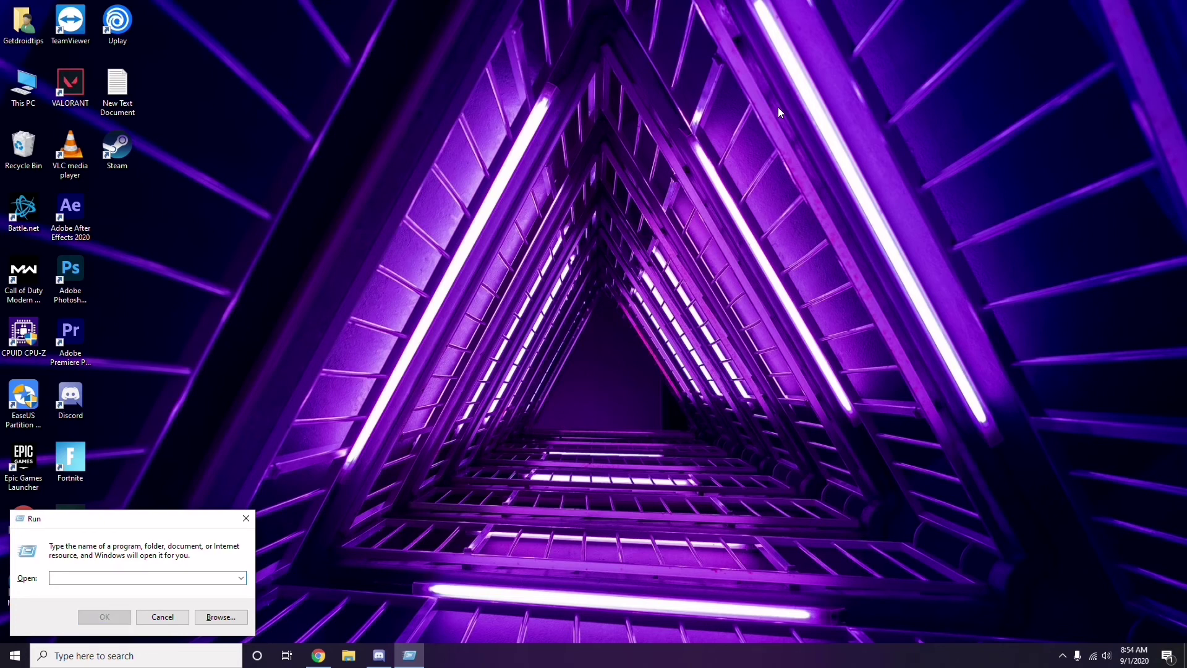
text(%)
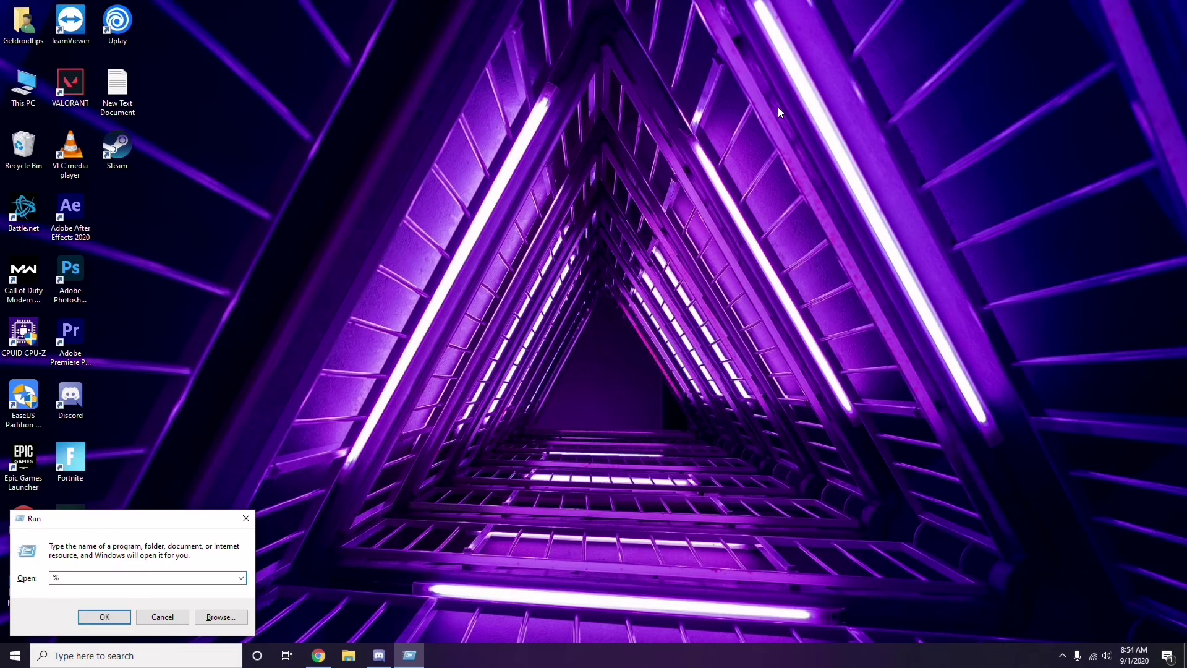
text(temp%)
click(105, 617)
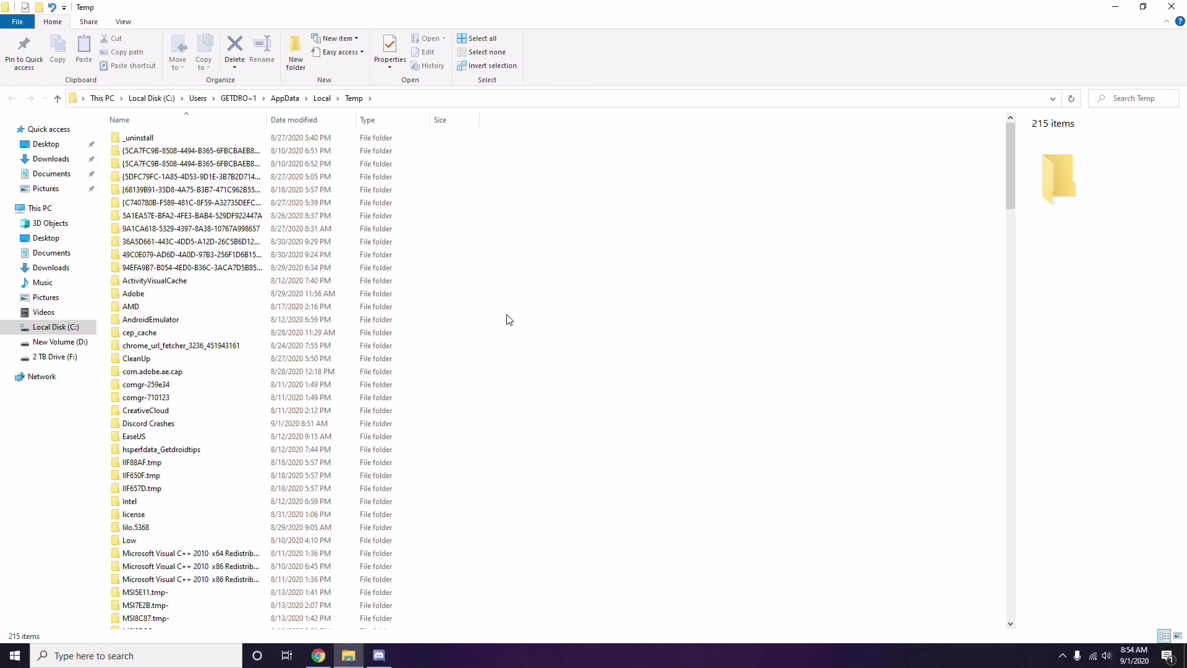
Select all items in the Temp folder, clear the selection, and close the folder, refreshing the desktop
key(ctrl+a)
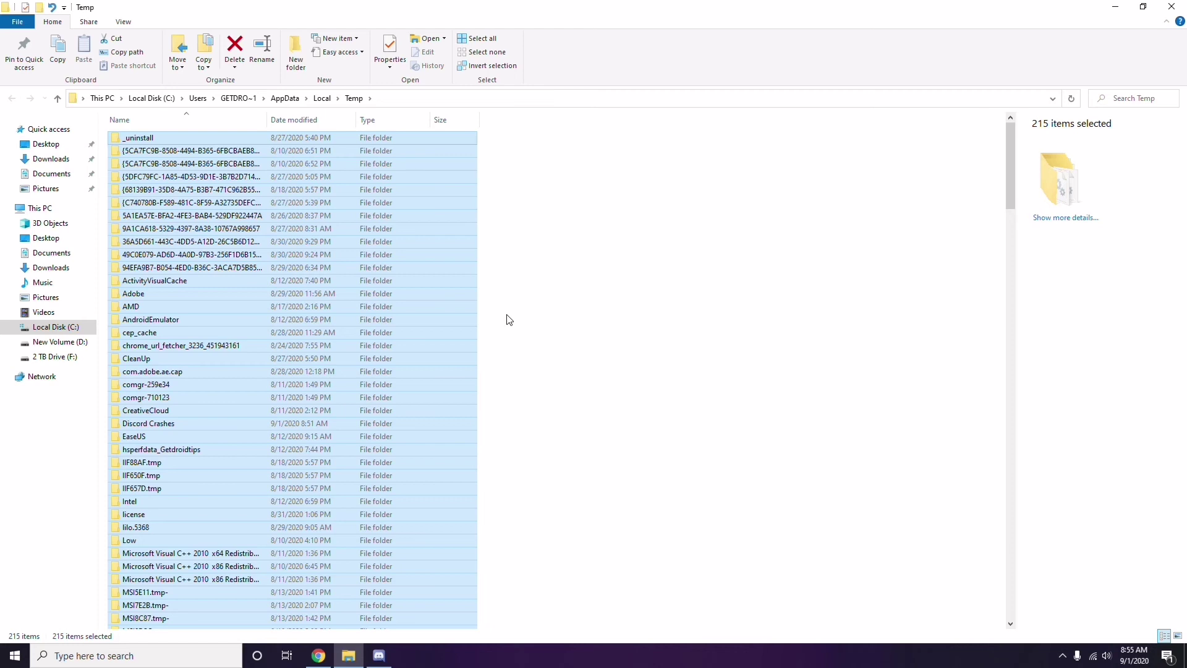
click(572, 316)
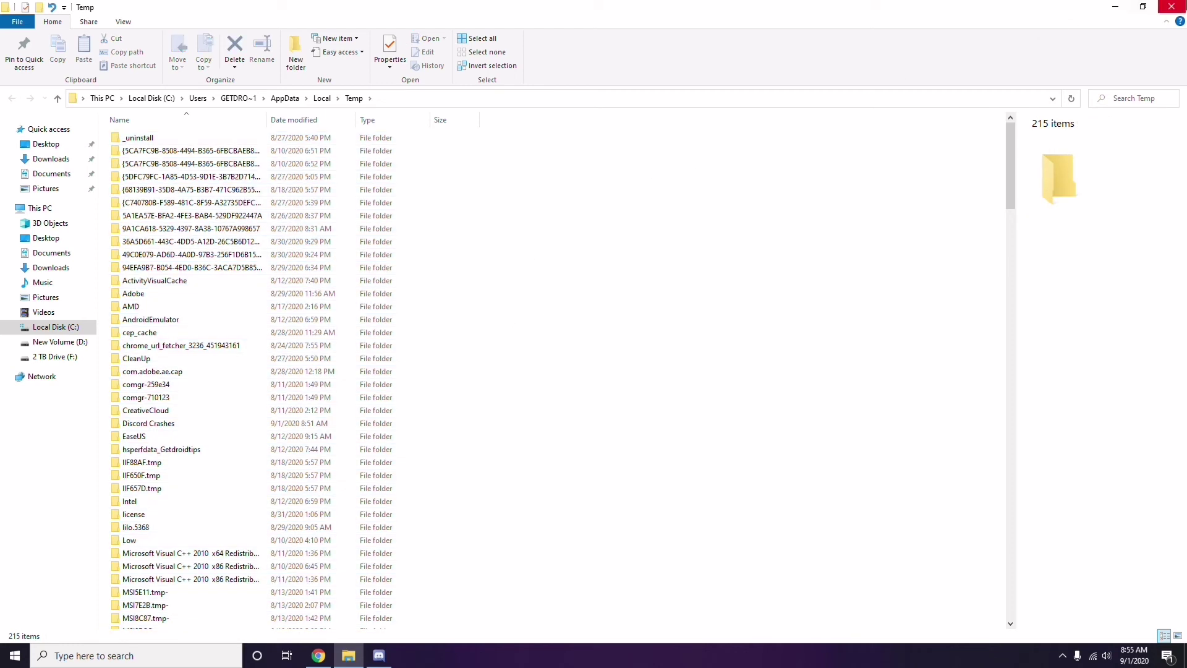
click(1171, 7)
right_click(457, 182)
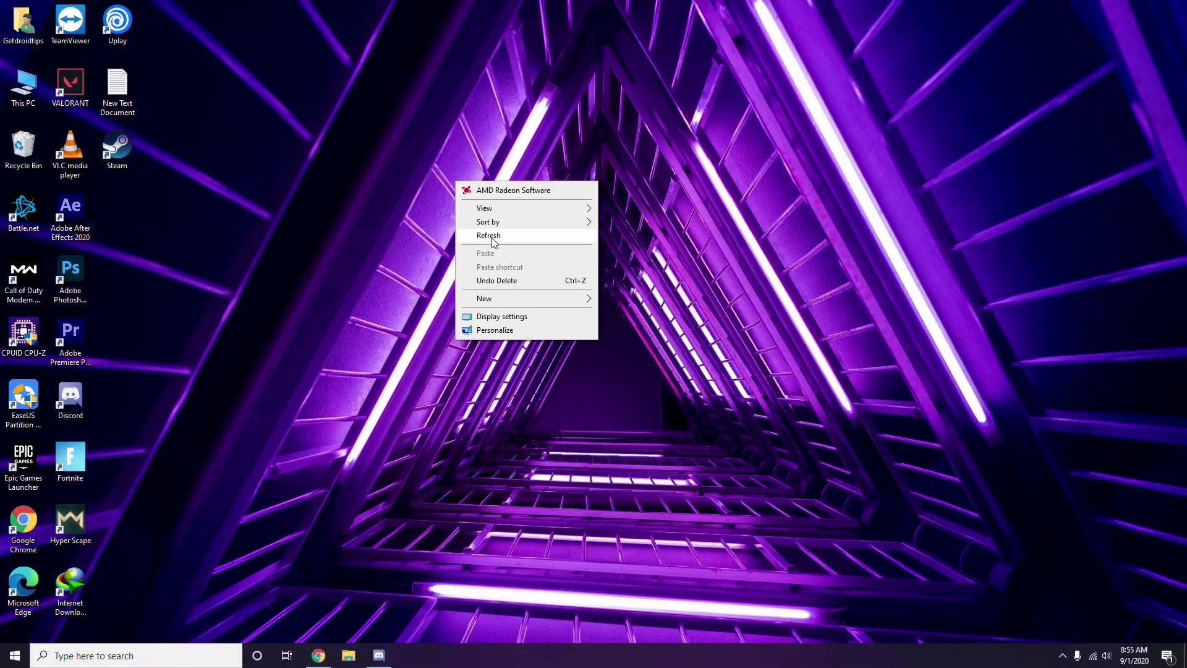
click(493, 237)
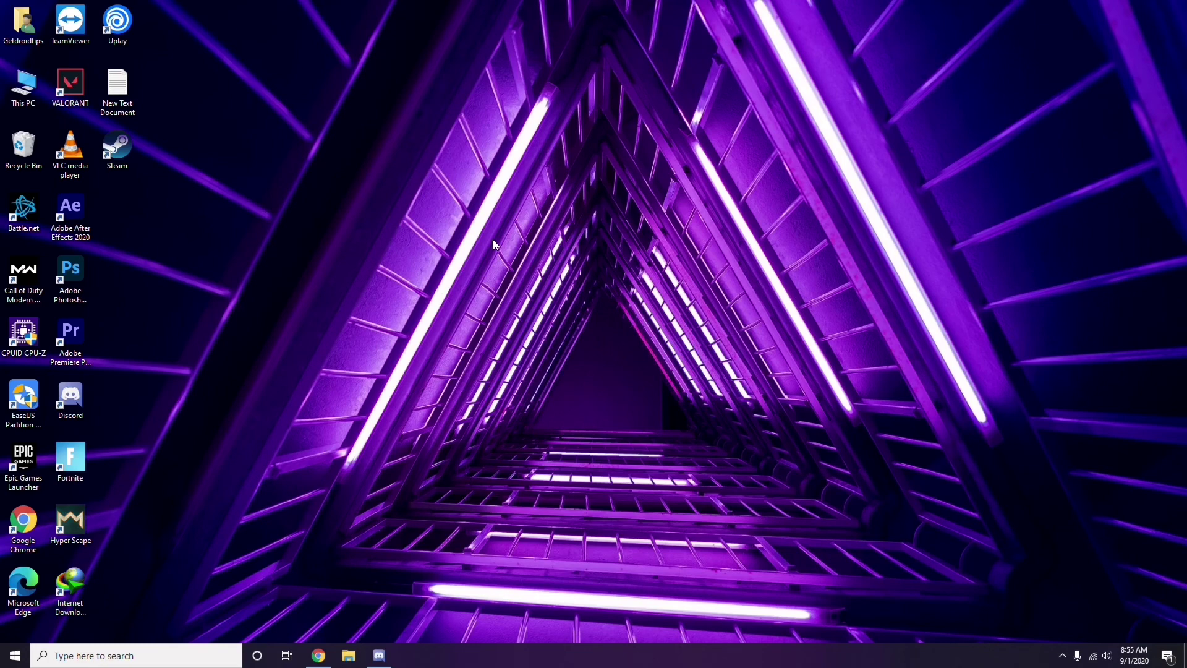
Open AMD Radeon Software from the hidden tray programs, check the driver and software version information, and close it
click(1062, 656)
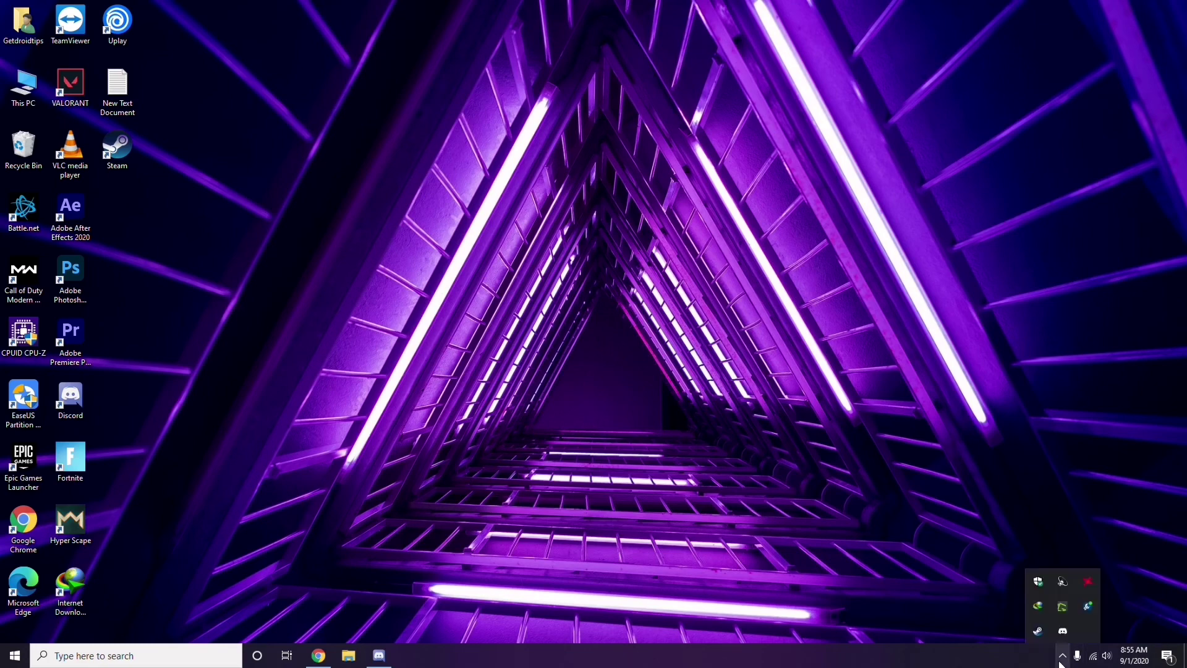
click(1087, 581)
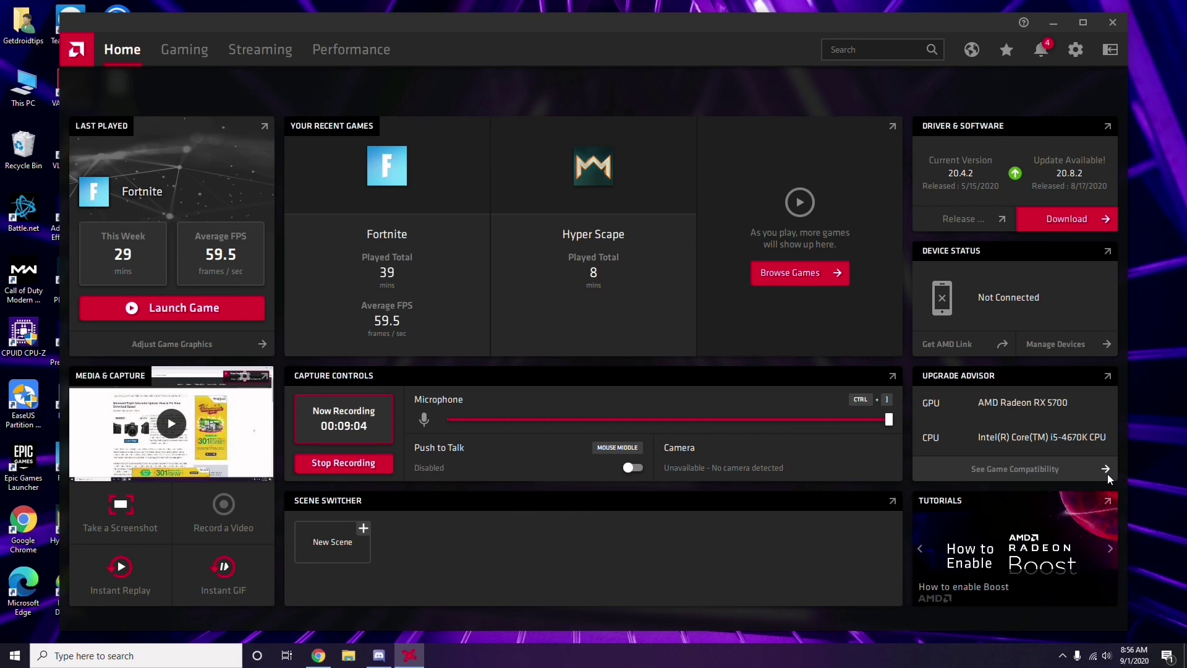
click(1118, 27)
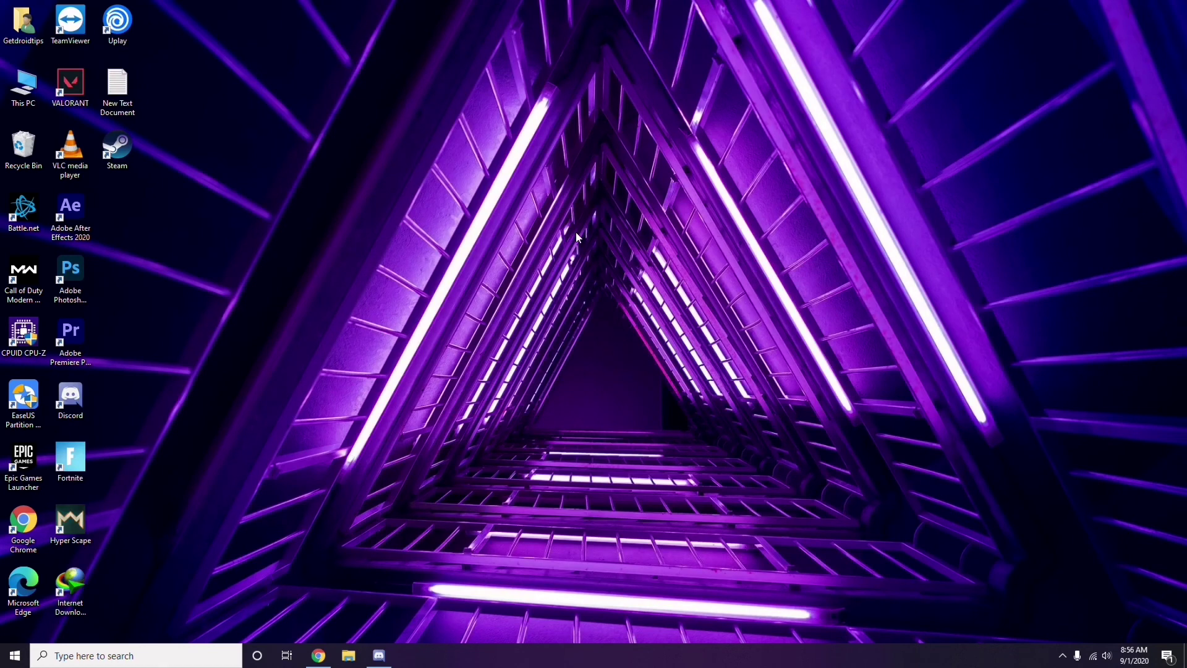
click(17, 659)
click(534, 459)
right_click(326, 284)
click(362, 339)
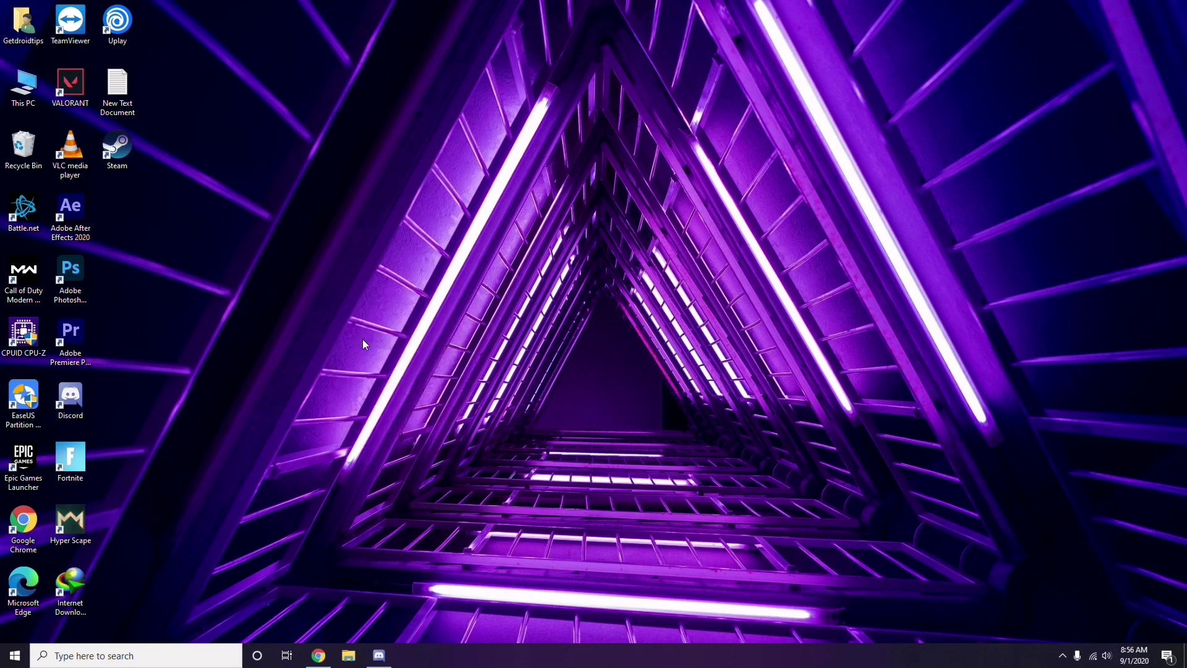